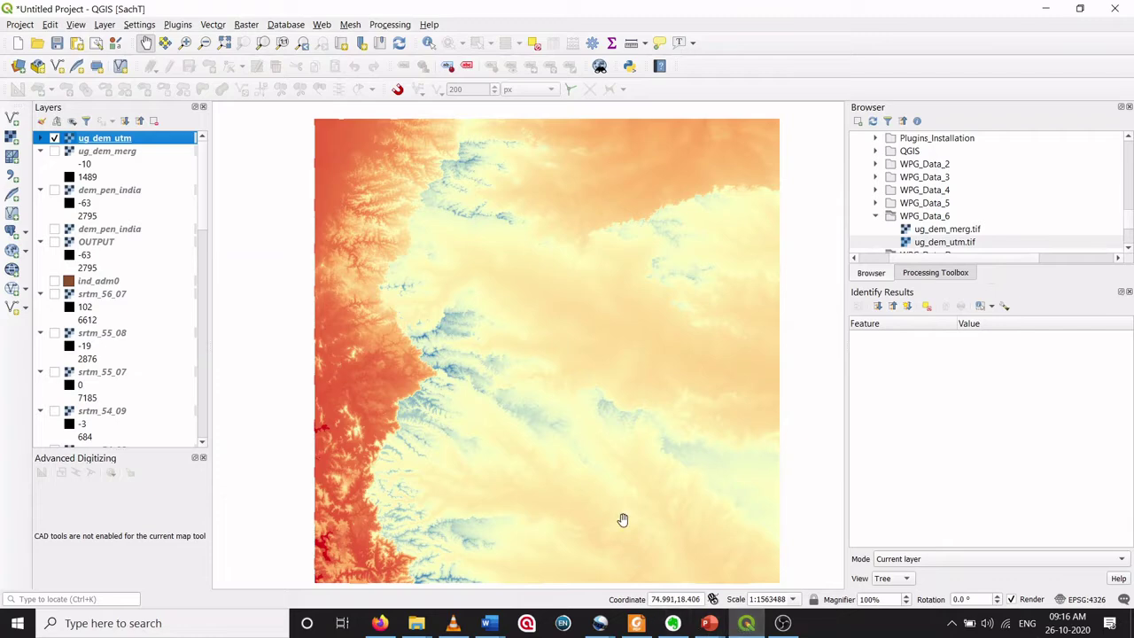
# - Switch to Firefox and run a Google search for SRTM DEM
pyautogui.click(380, 623)
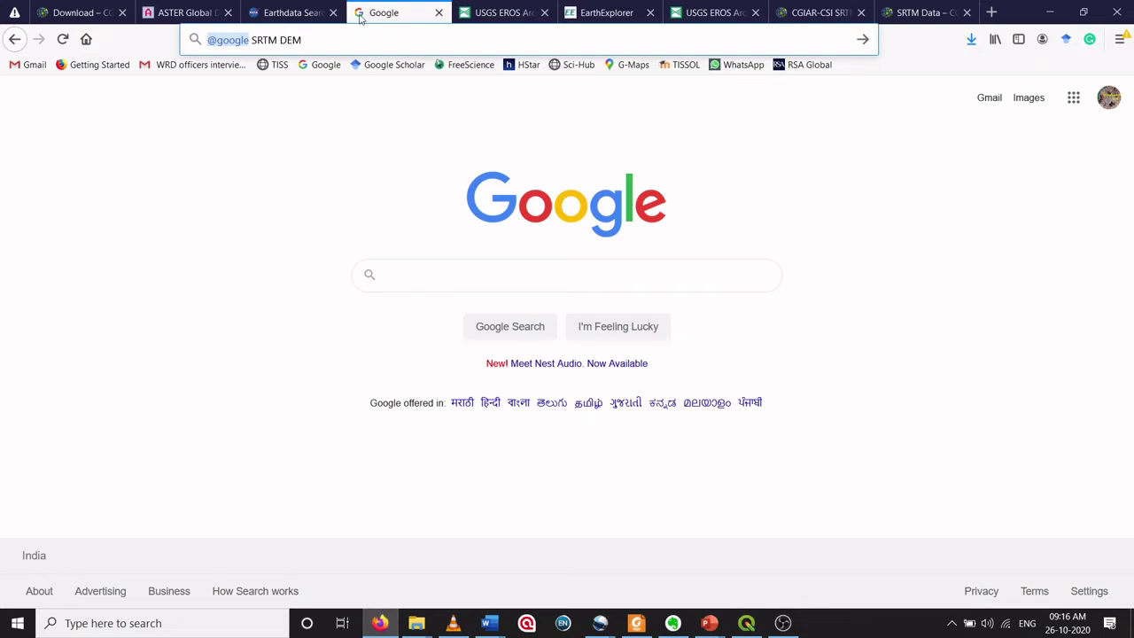
pyautogui.click(347, 38)
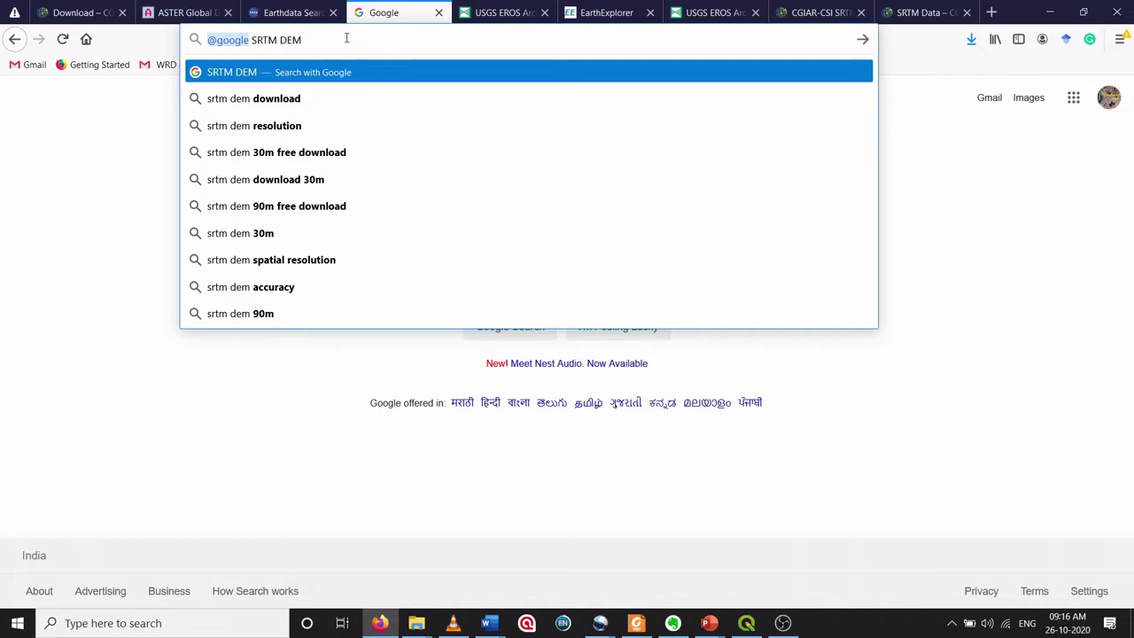
pyautogui.press('Return')
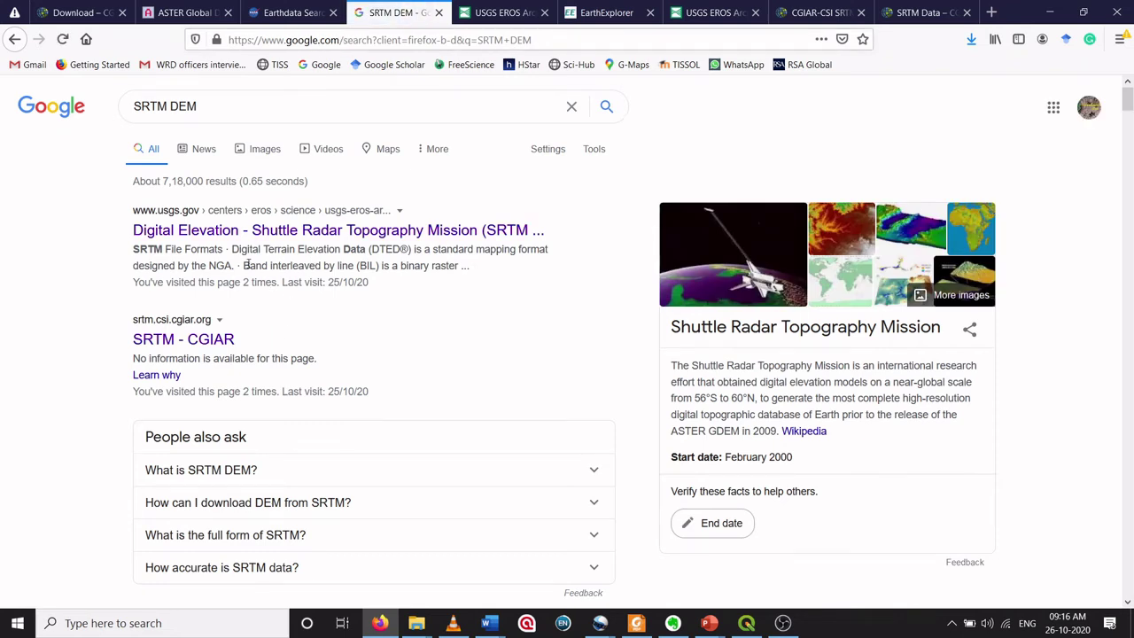
# - Open the USGS Digital Elevation - Shuttle Radar Topography Mission result in a new tab, view it and decline the survey invitation
pyautogui.click(188, 230)
pyautogui.rightClick(323, 236)
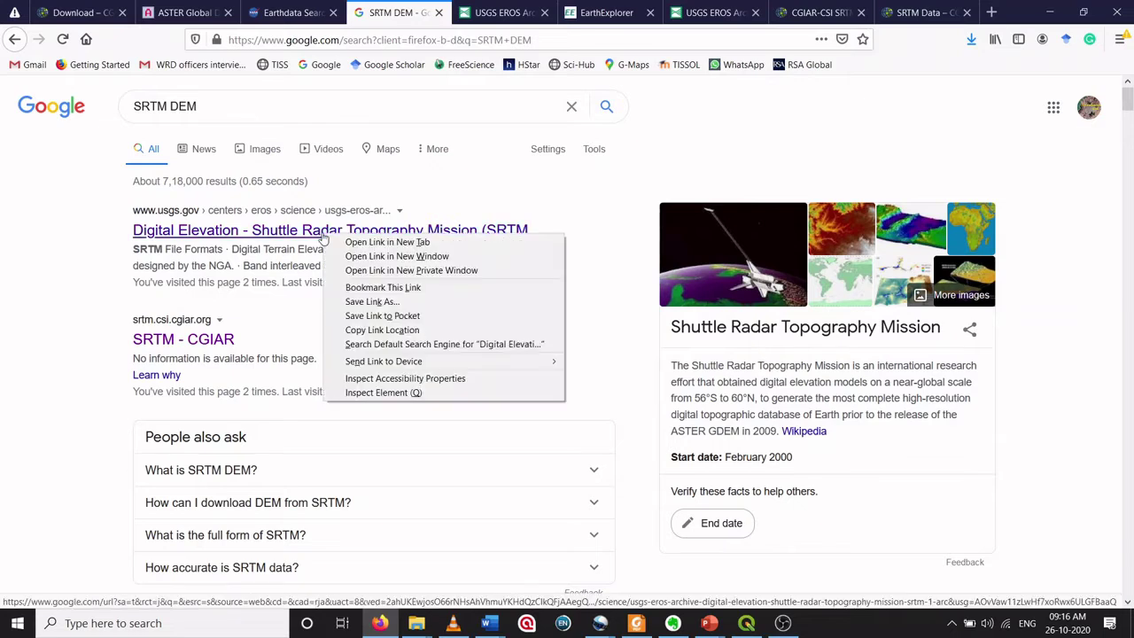
pyautogui.click(368, 246)
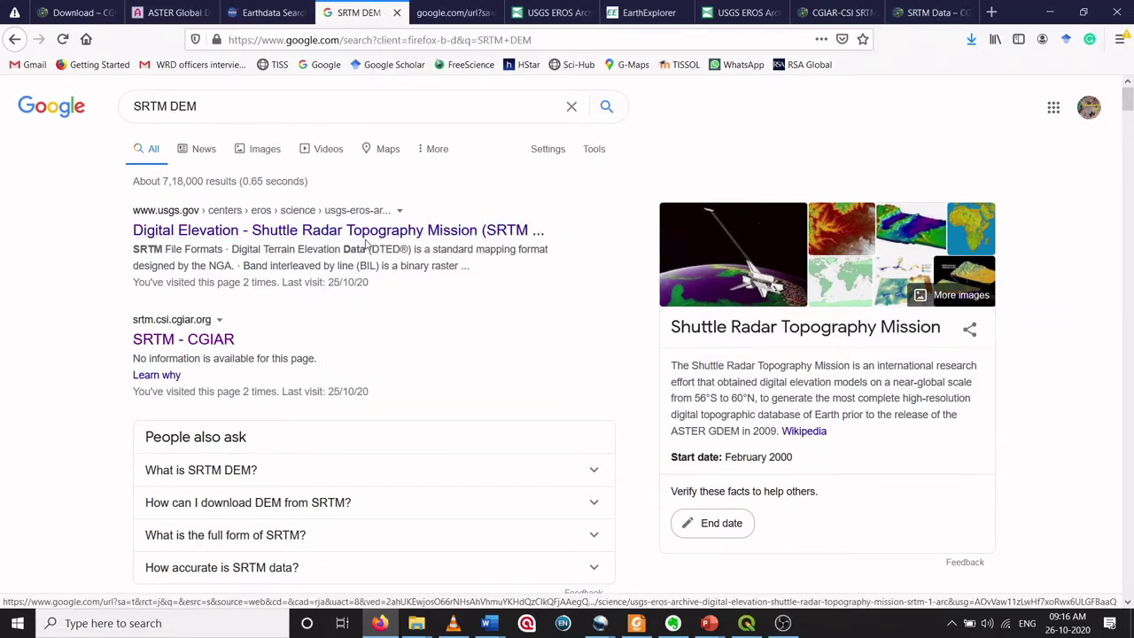
pyautogui.click(444, 18)
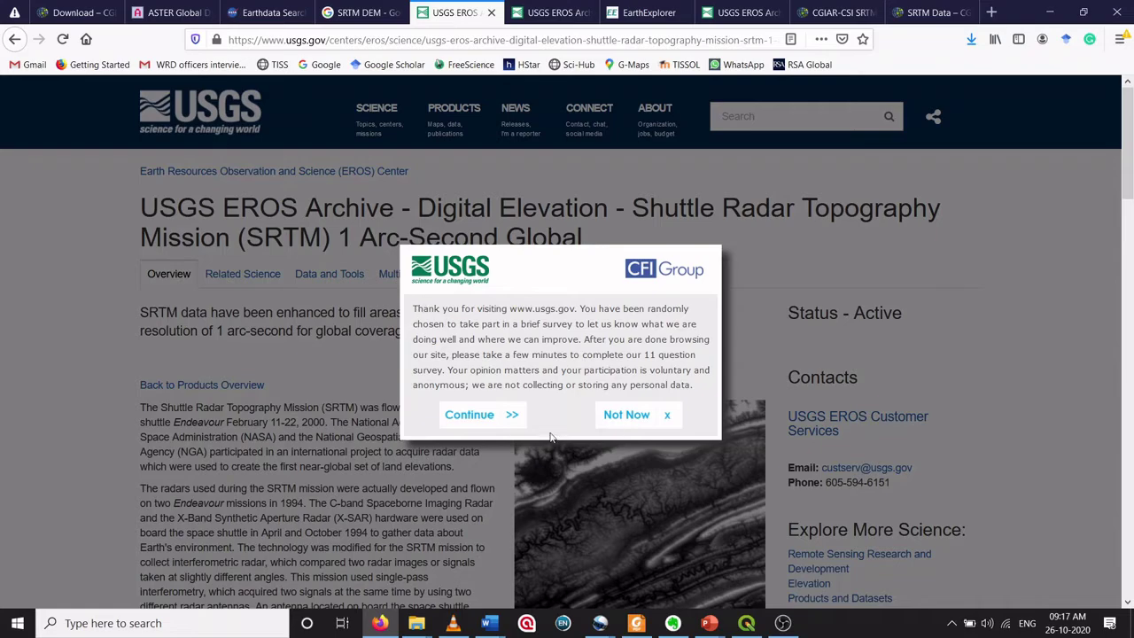
pyautogui.click(618, 426)
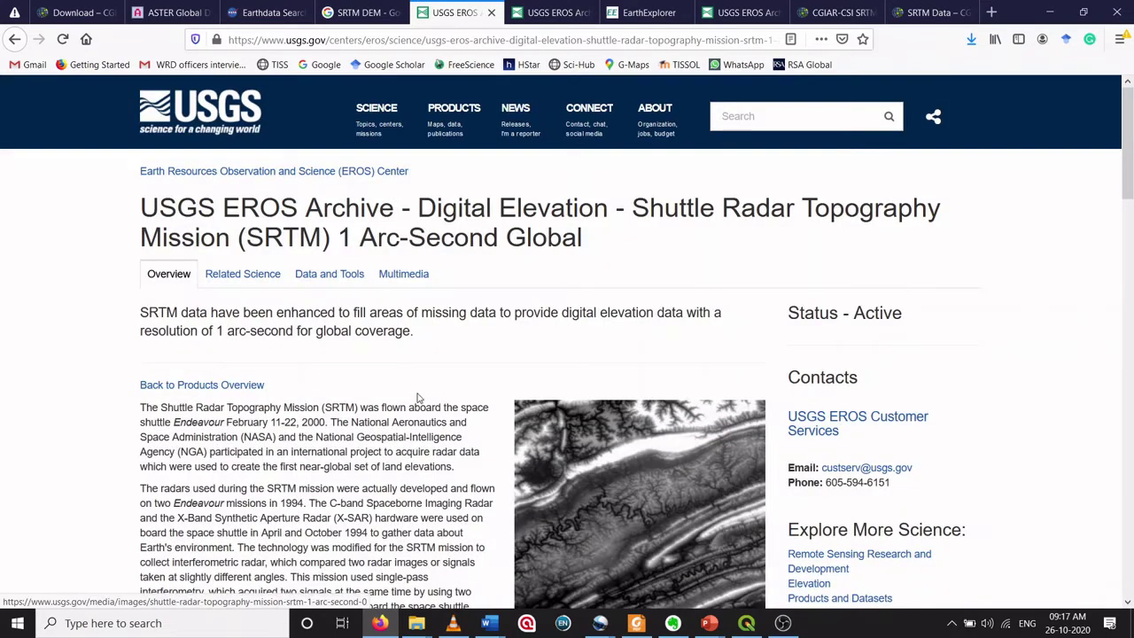
# - Read the SRTM 1 Arc-Second Global page, covering data products, file formats, product specifications, coverage maps and data access
pyautogui.scroll(-4, 418, 400)
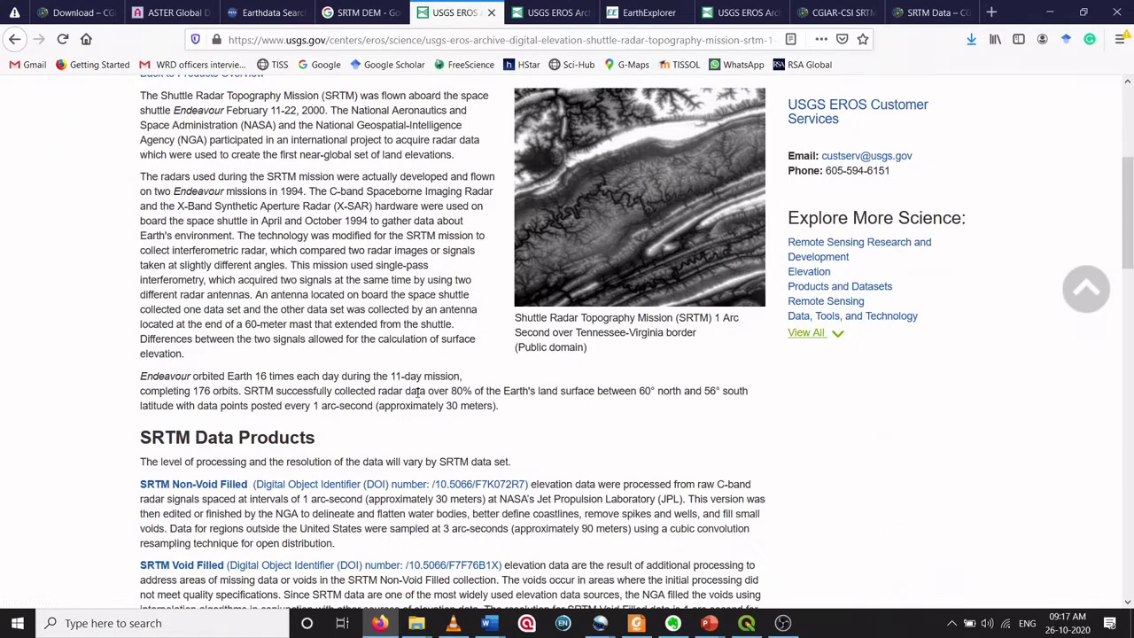
pyautogui.scroll(-1, 417, 390)
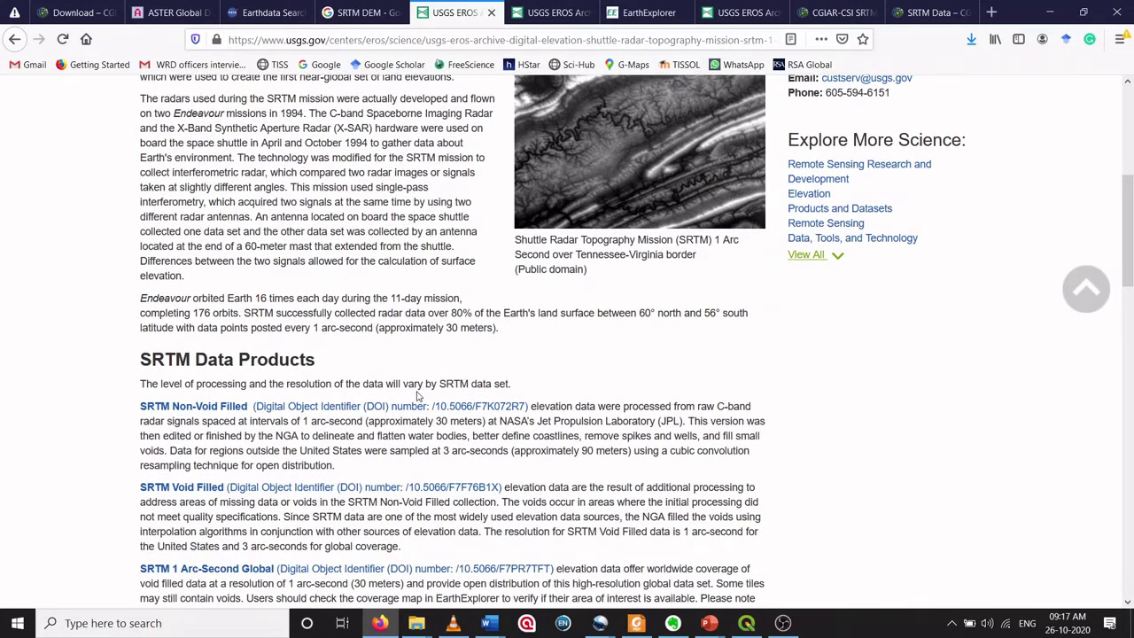
pyautogui.scroll(-2, 390, 396)
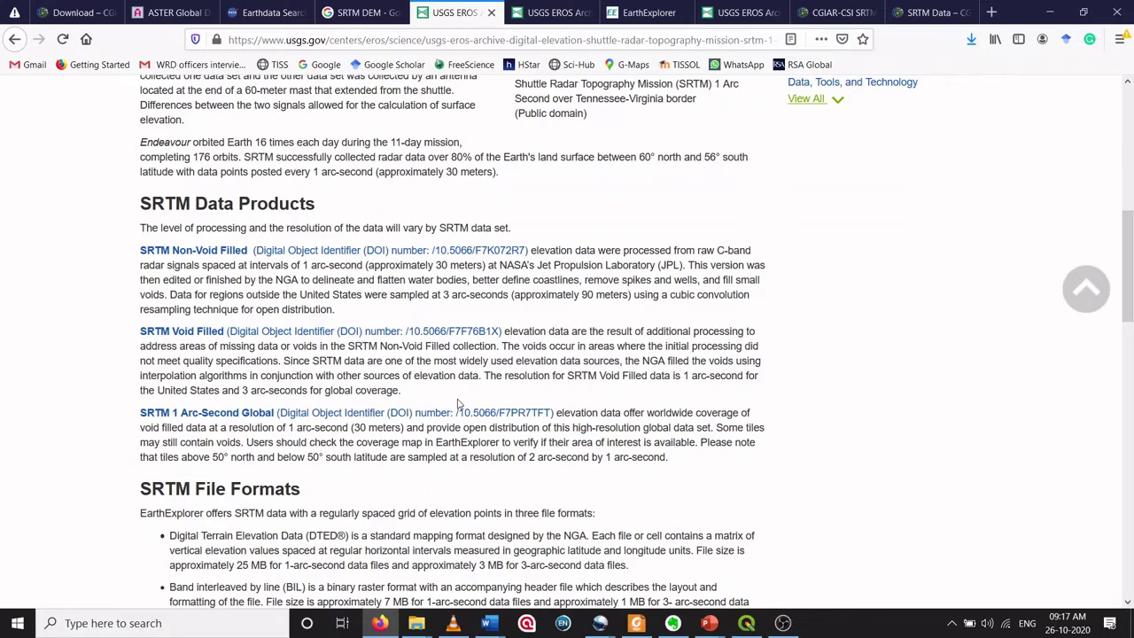
pyautogui.scroll(-3, 458, 404)
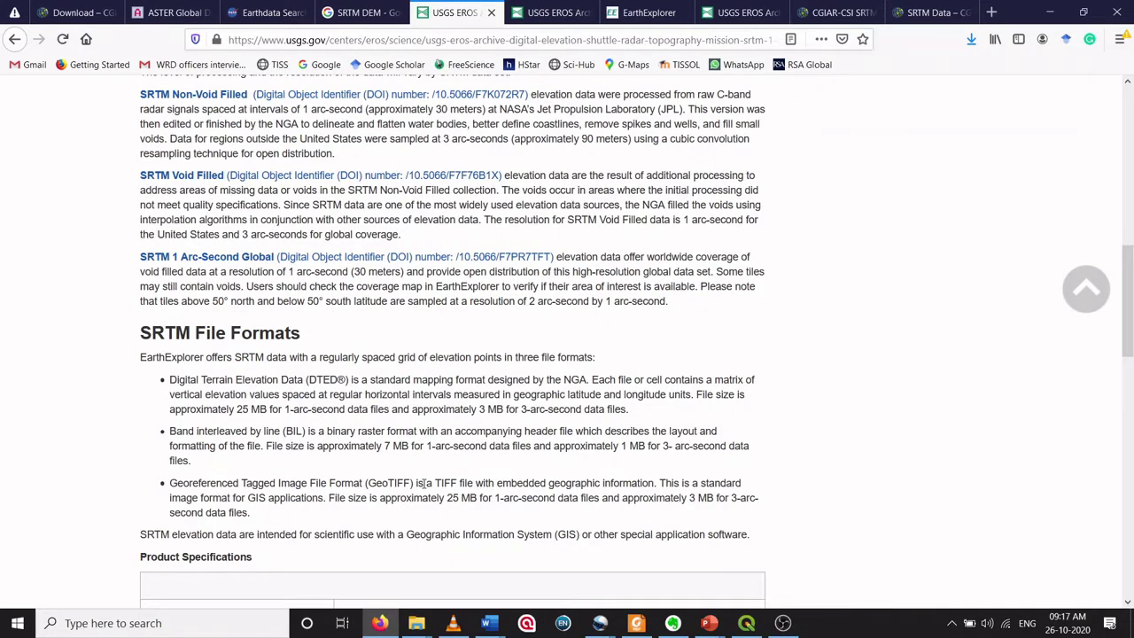
pyautogui.scroll(-4, 422, 486)
pyautogui.scroll(-1, 422, 486)
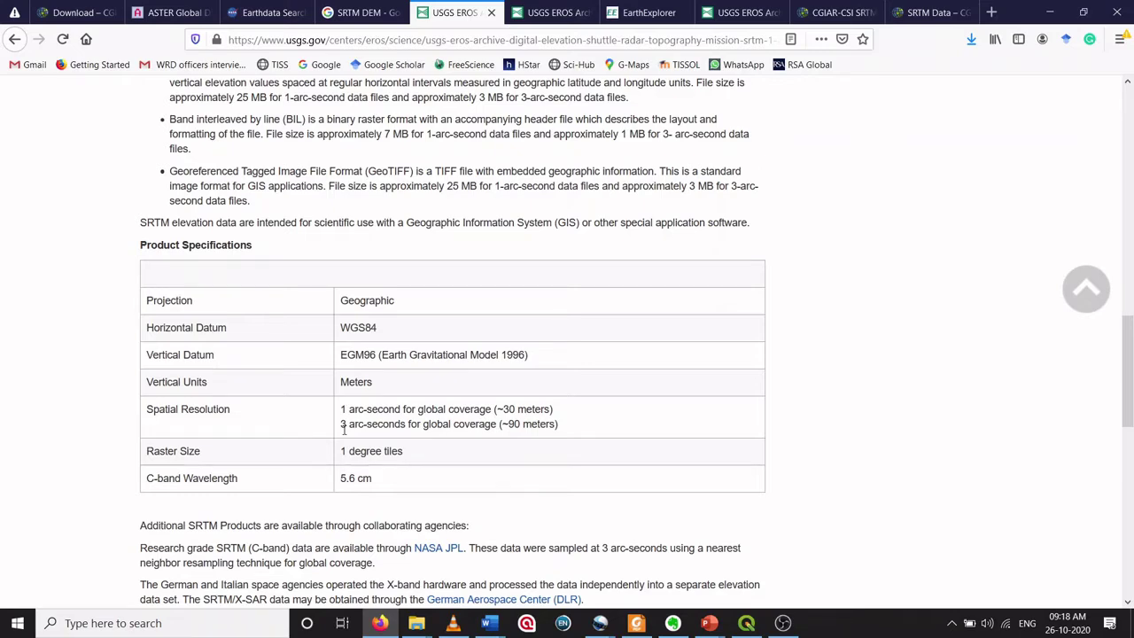
pyautogui.scroll(-1, 345, 430)
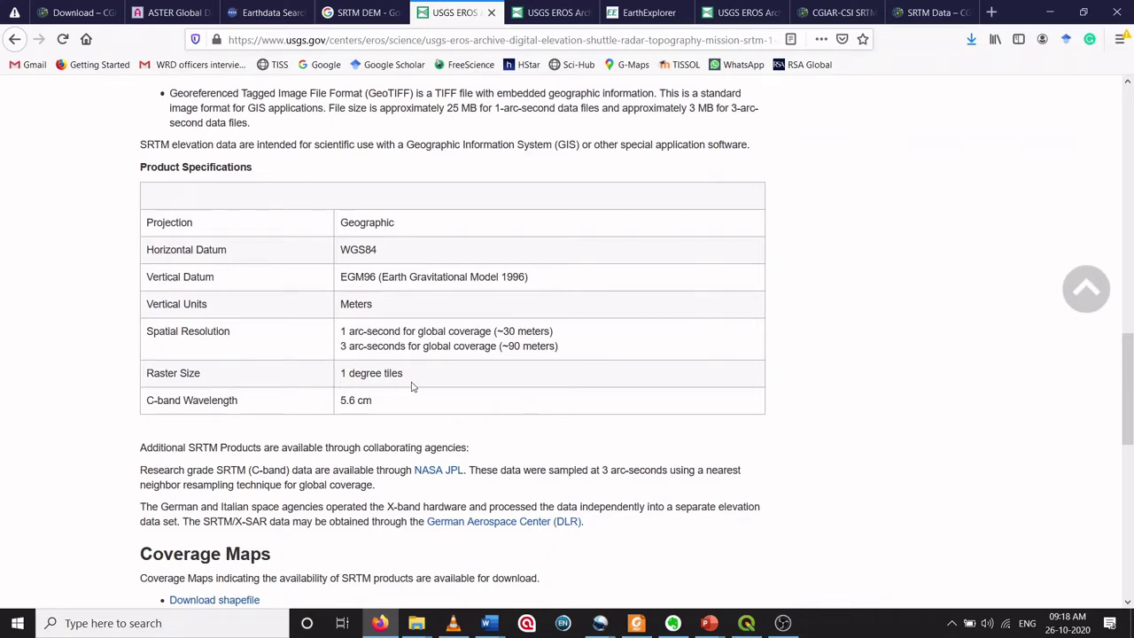
pyautogui.scroll(-3, 405, 441)
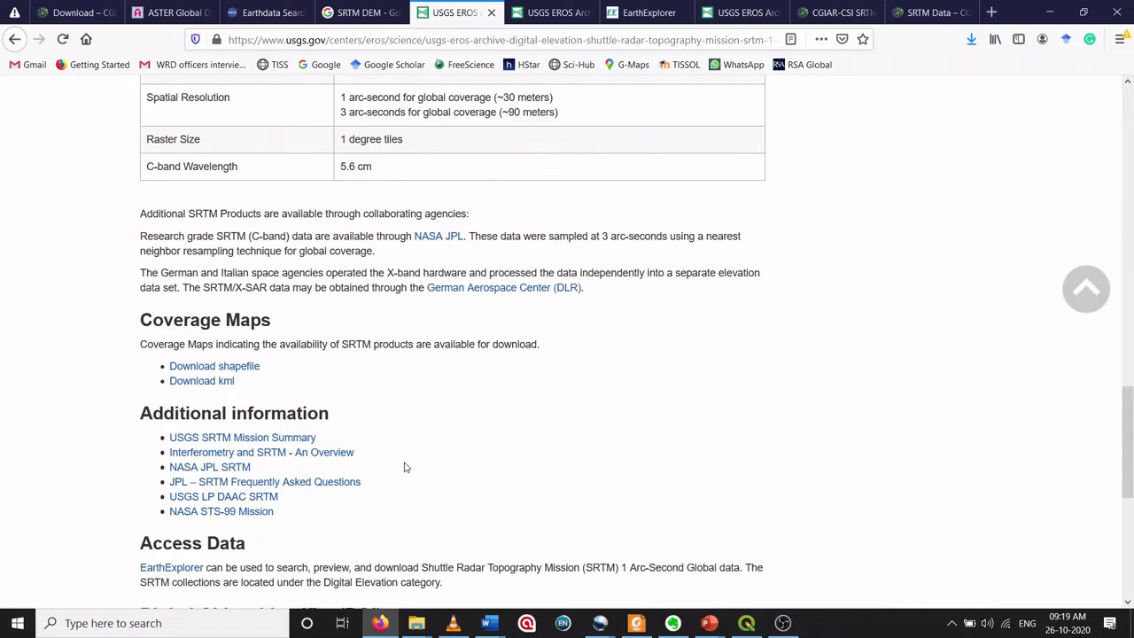
pyautogui.scroll(-1, 406, 467)
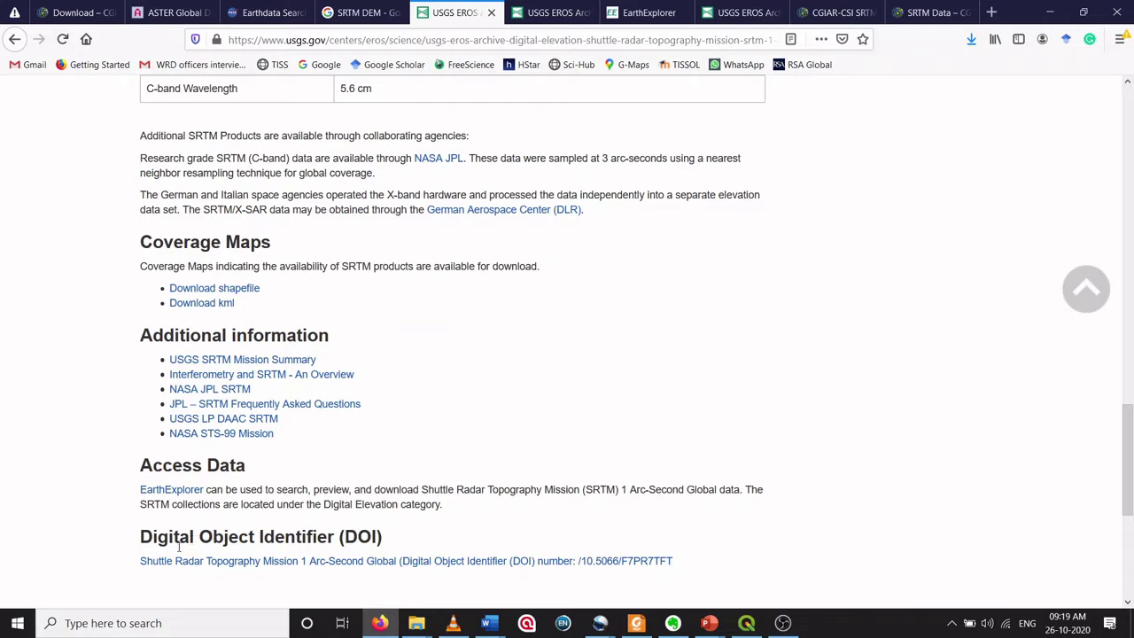
# - Open the EarthExplorer link from the Access Data section in a new tab and go to it
pyautogui.click(187, 495)
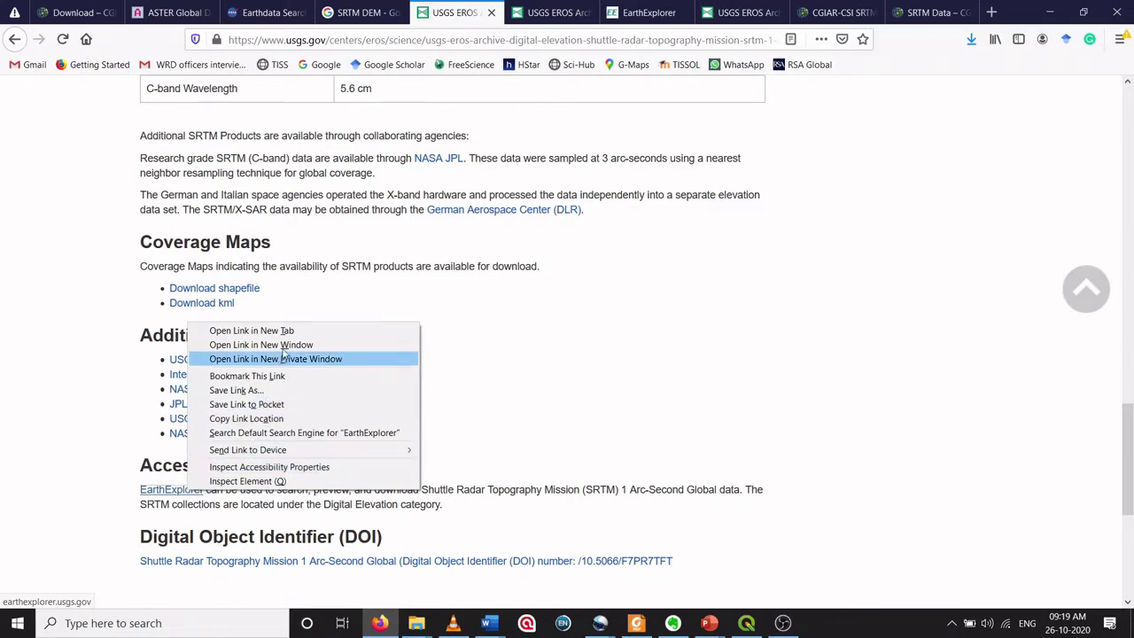
pyautogui.click(252, 330)
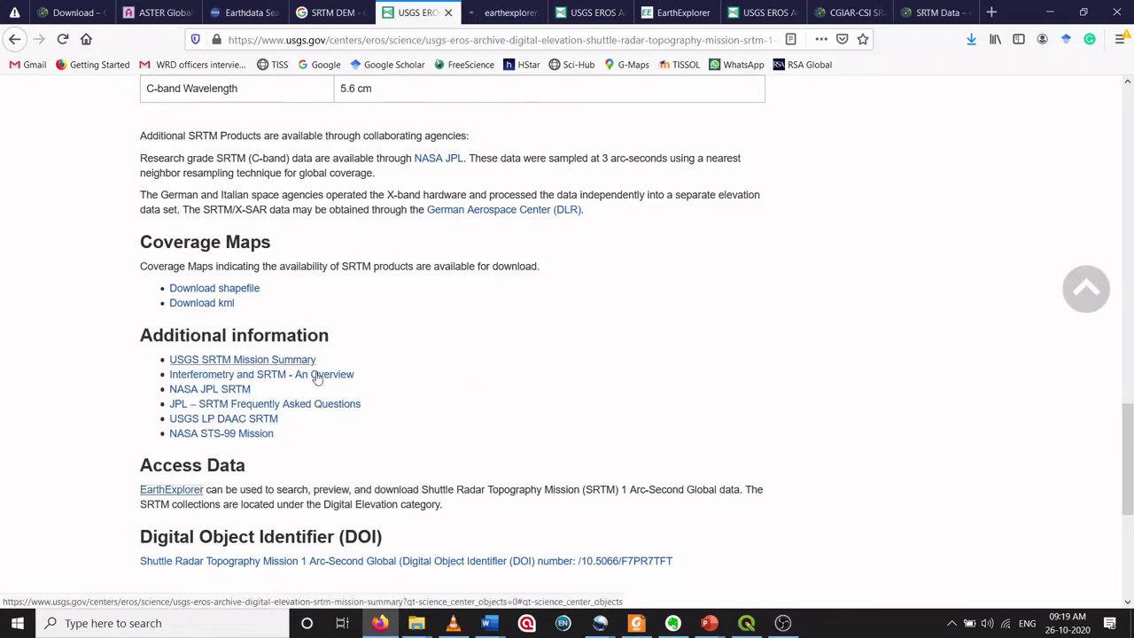
pyautogui.click(500, 18)
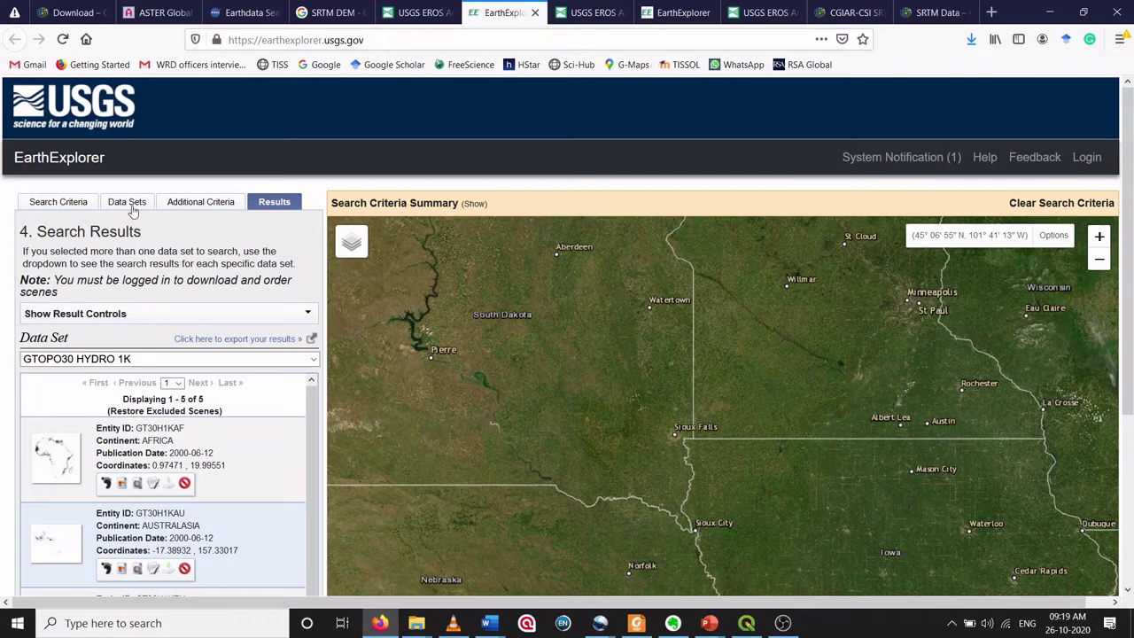
# - Show the available data sets in EarthExplorer and expand the SRTM group under Digital Elevation
pyautogui.click(129, 204)
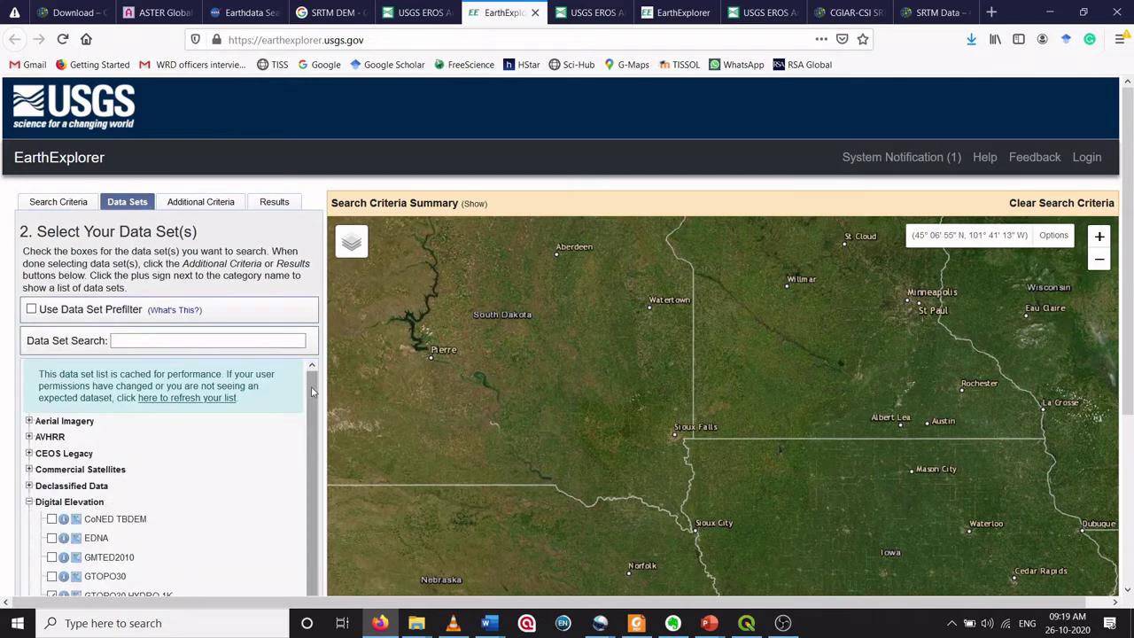
pyautogui.moveTo(312, 392); pyautogui.dragTo(310, 425)
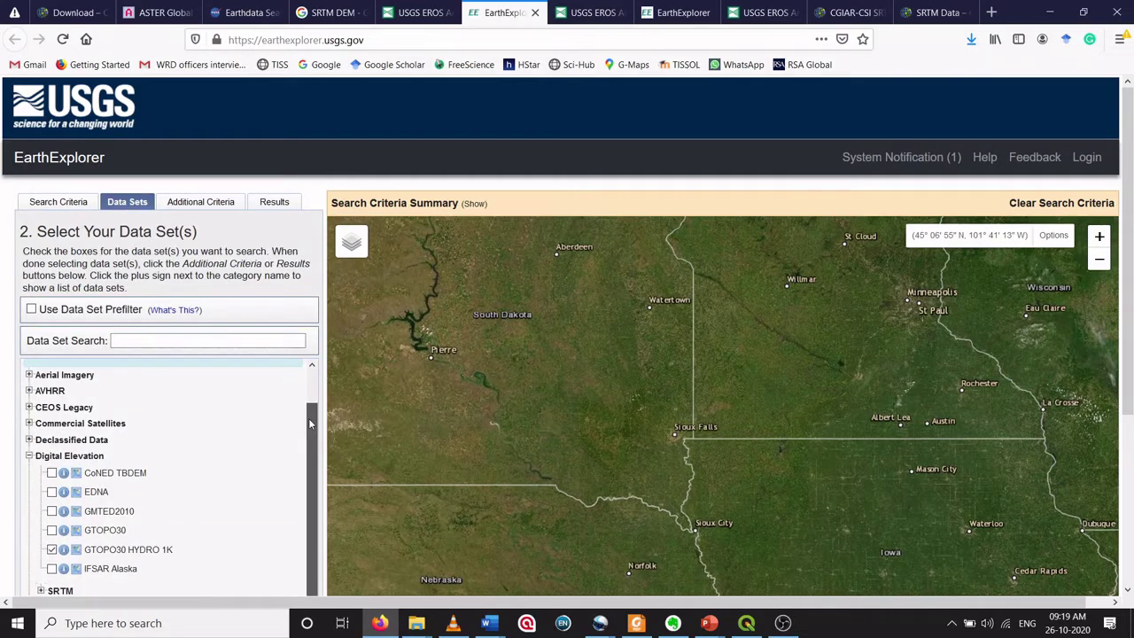
pyautogui.moveTo(1131, 226); pyautogui.dragTo(1131, 348)
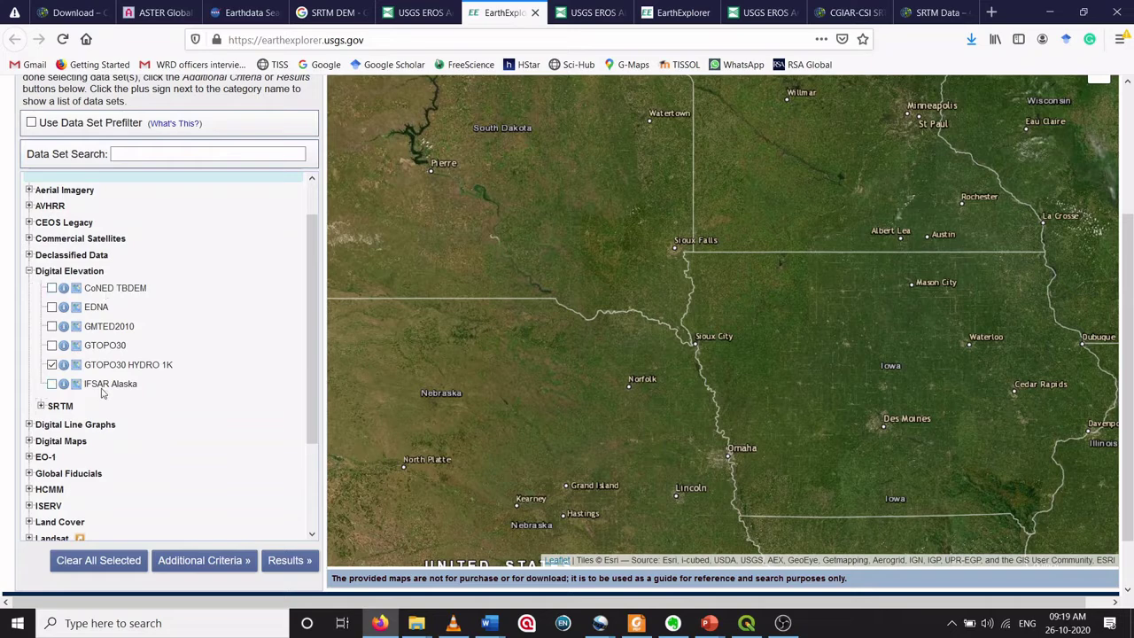
pyautogui.click(40, 407)
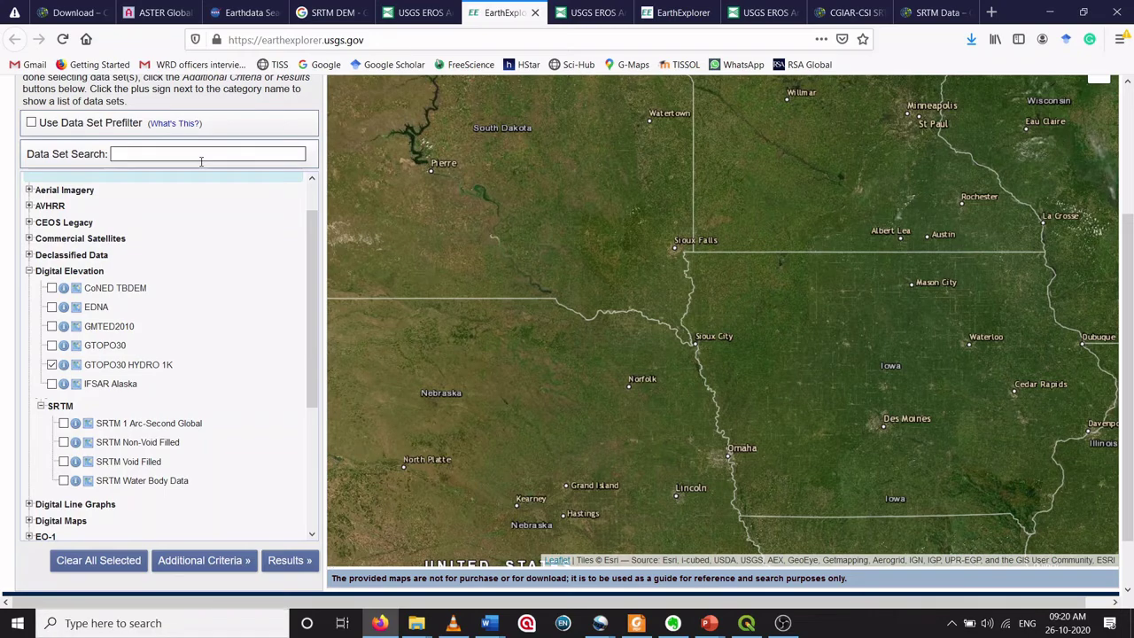
# - Look through the remaining data set categories, briefly expanding and collapsing Landsat, and return to the Digital Elevation group
pyautogui.scroll(-2, 310, 316)
pyautogui.scroll(-3, 310, 315)
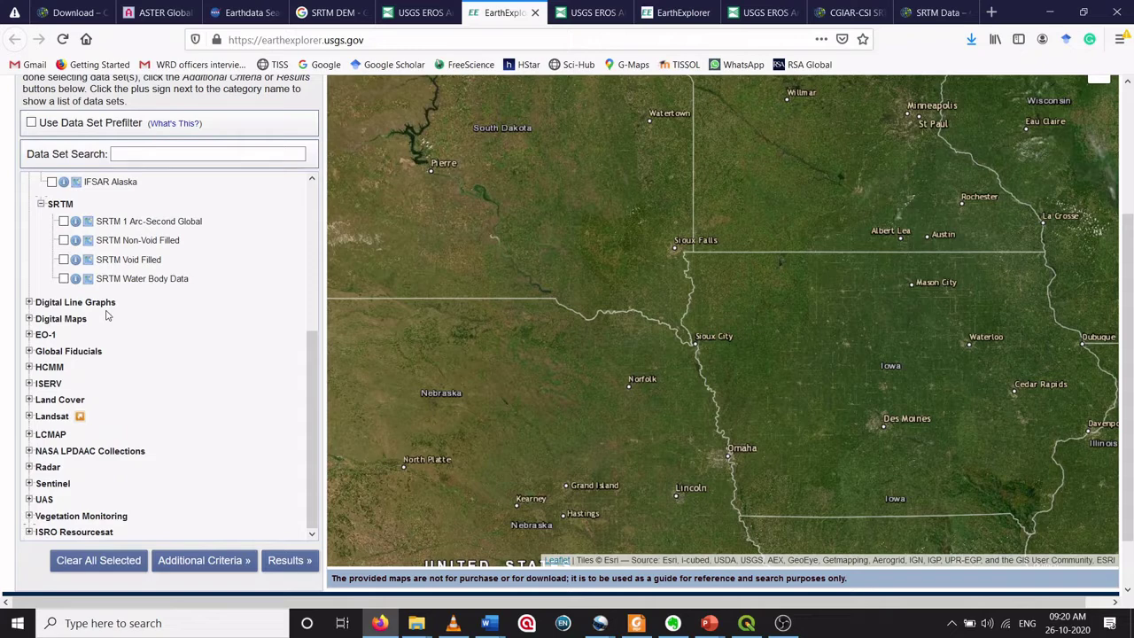
pyautogui.click(29, 417)
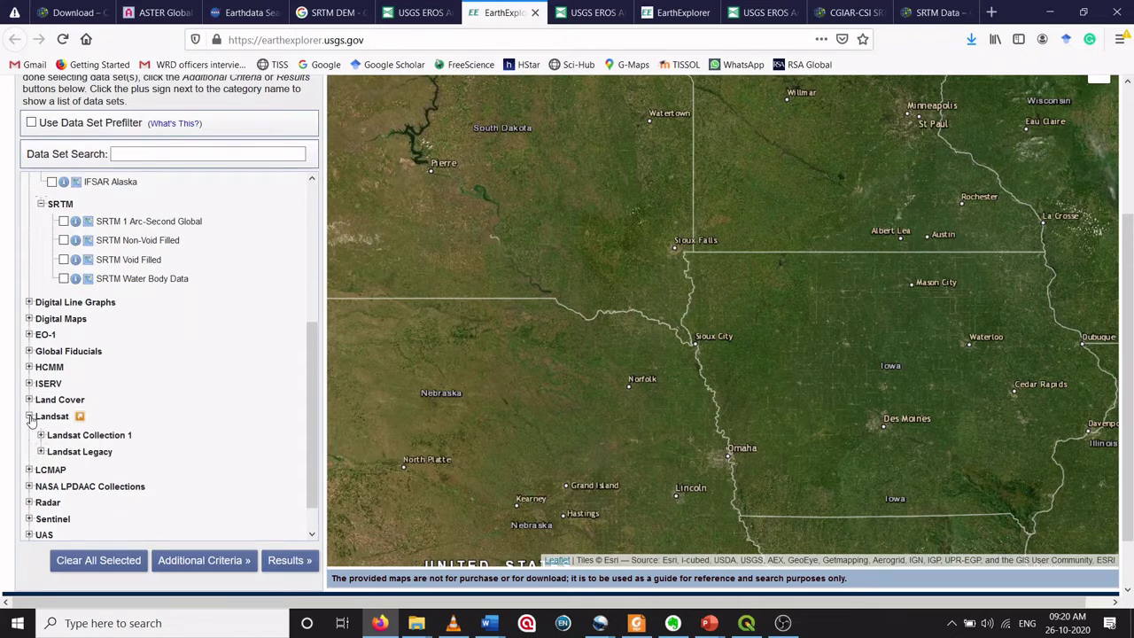
pyautogui.click(29, 416)
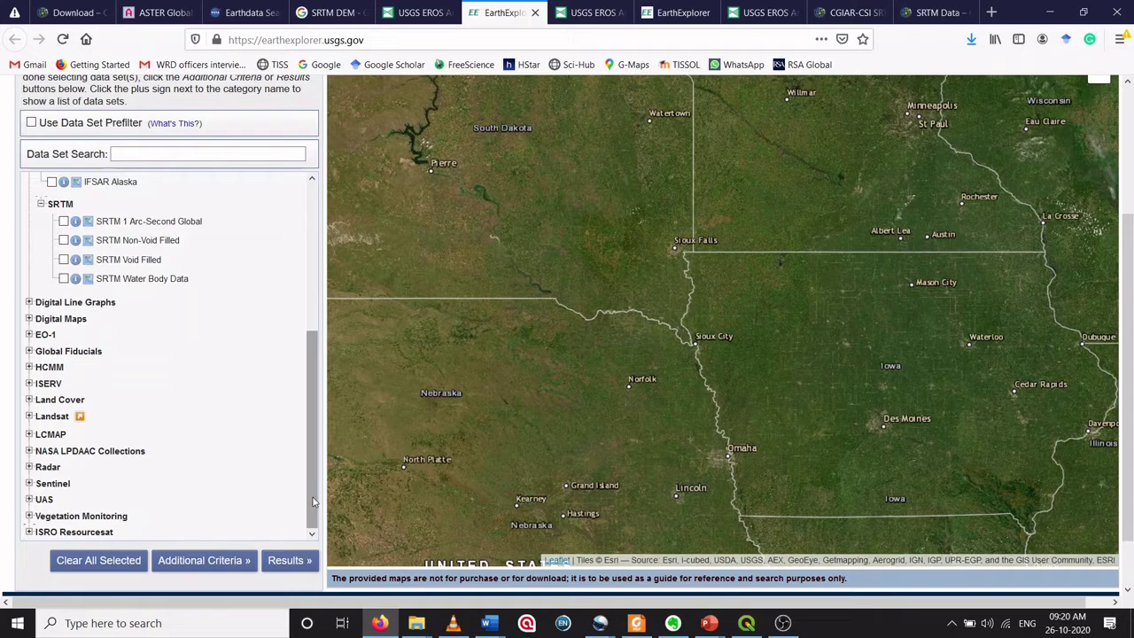
pyautogui.moveTo(309, 494); pyautogui.dragTo(308, 383)
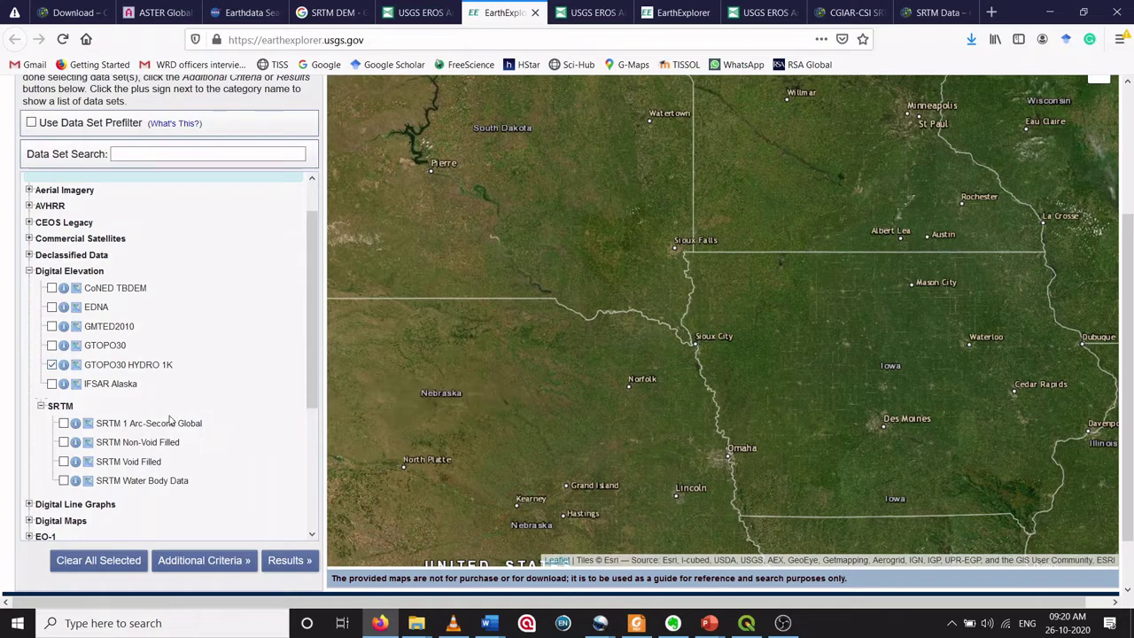
# - Keep GTOPO30 HYDRO 1K selected as the data set and show its search results
pyautogui.click(52, 365)
pyautogui.click(52, 365)
pyautogui.click(286, 561)
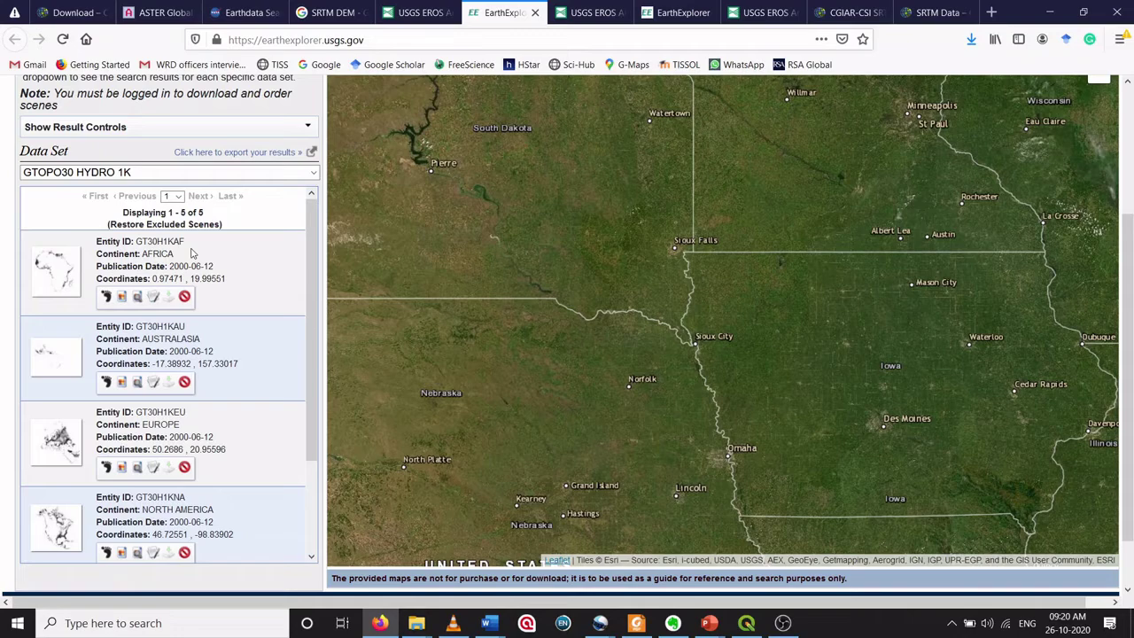
# - Look over the GTOPO30 HYDRO 1K scenes and open the full metadata display of the Africa scene, GT30H1KAF
pyautogui.moveTo(307, 415)
pyautogui.mouseDown()
pyautogui.moveTo(310, 474)
pyautogui.moveTo(312, 436)
pyautogui.mouseUp()
pyautogui.scroll(1, 94, 305)
pyautogui.click(139, 297)
pyautogui.click(154, 297)
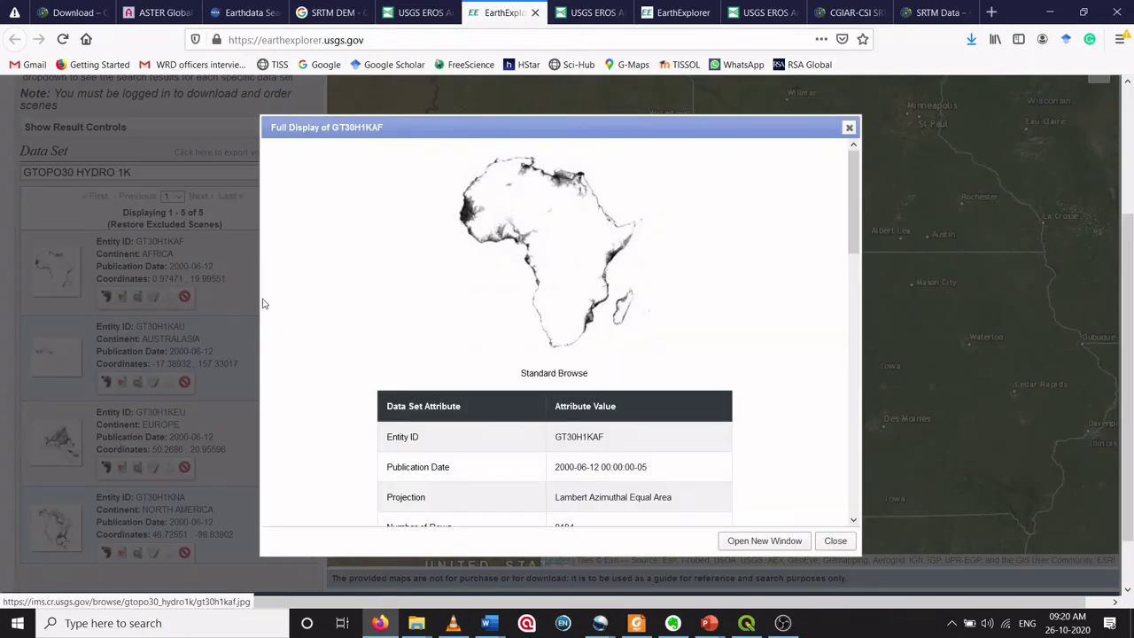
# - Read through the GT30H1KAF preview image and its full attribute table, from entity ID to corner coordinates, and close the display
pyautogui.scroll(-3, 506, 334)
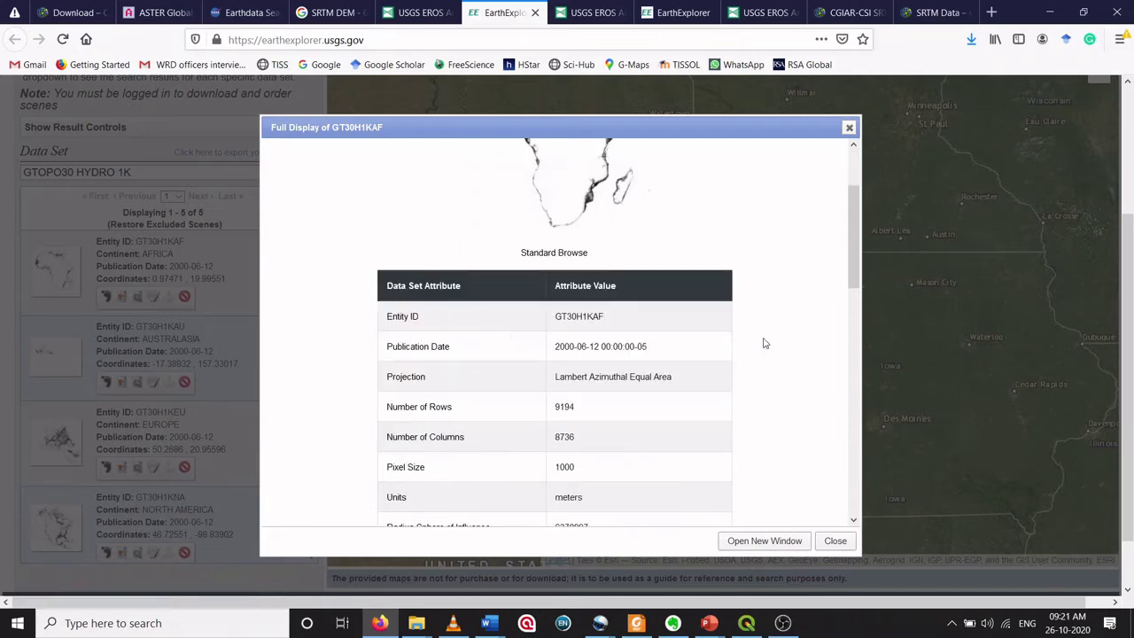
pyautogui.scroll(1, 764, 343)
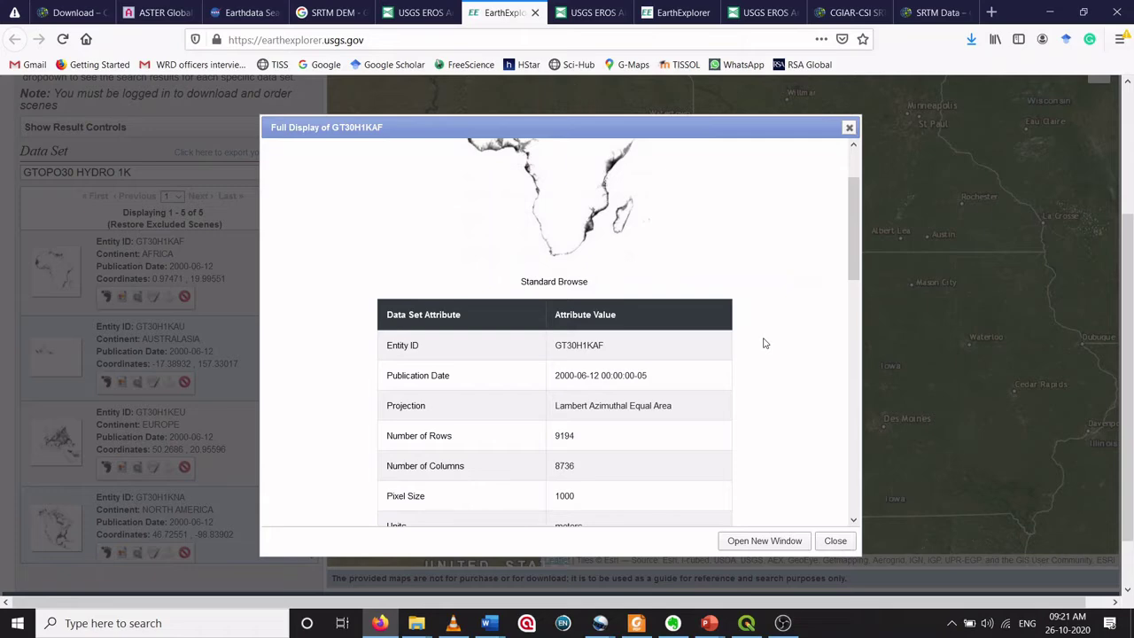
pyautogui.scroll(3, 636, 188)
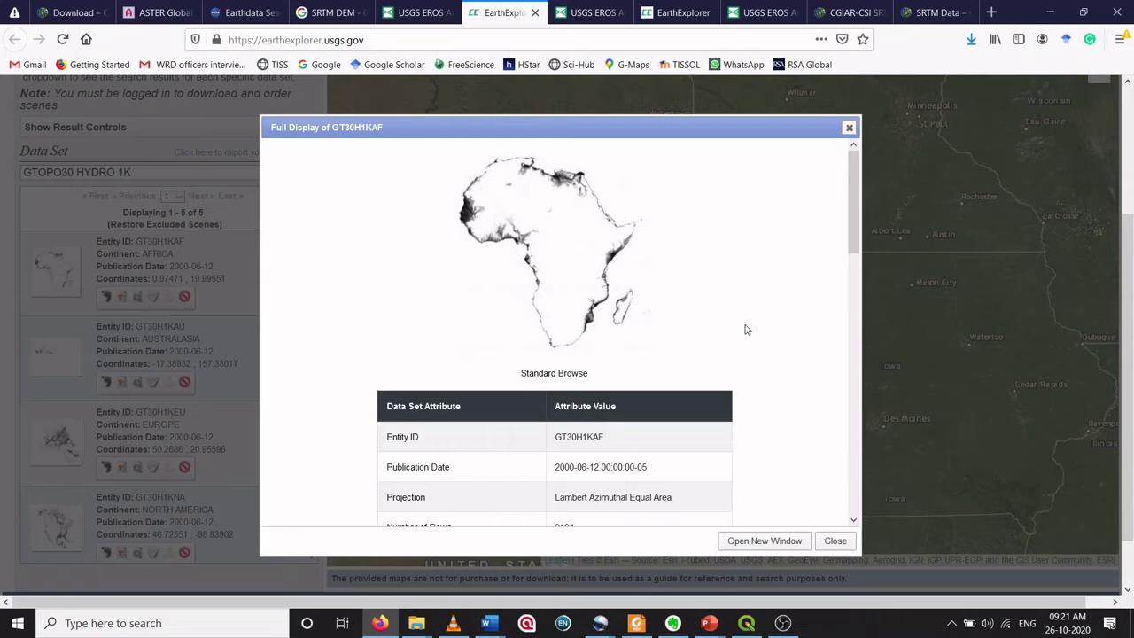
pyautogui.scroll(-3, 691, 372)
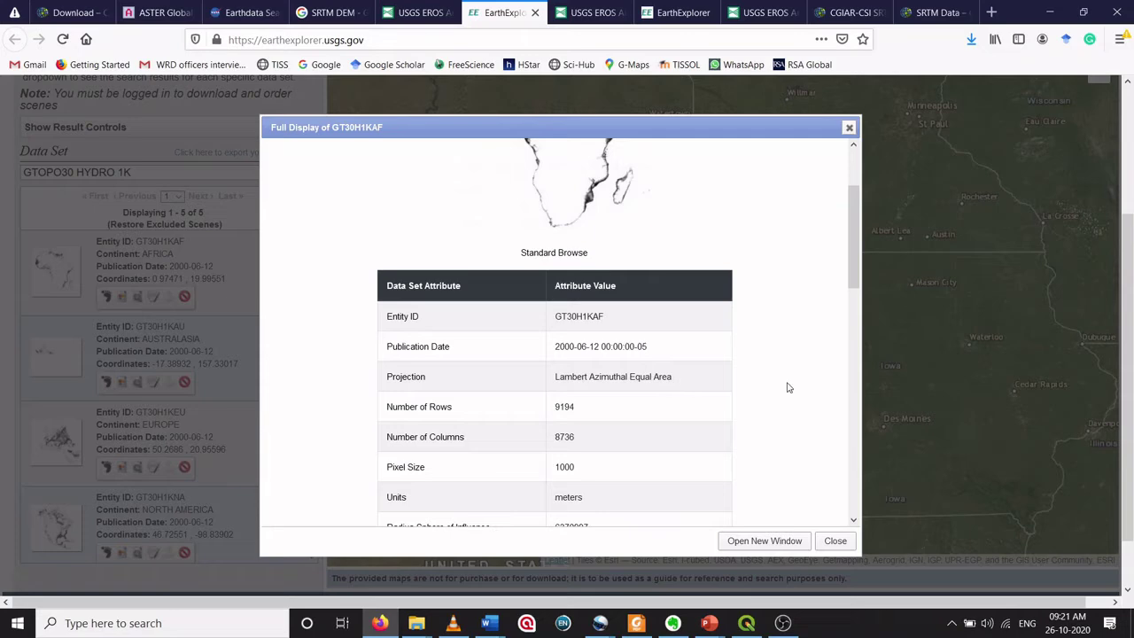
pyautogui.scroll(-1, 390, 421)
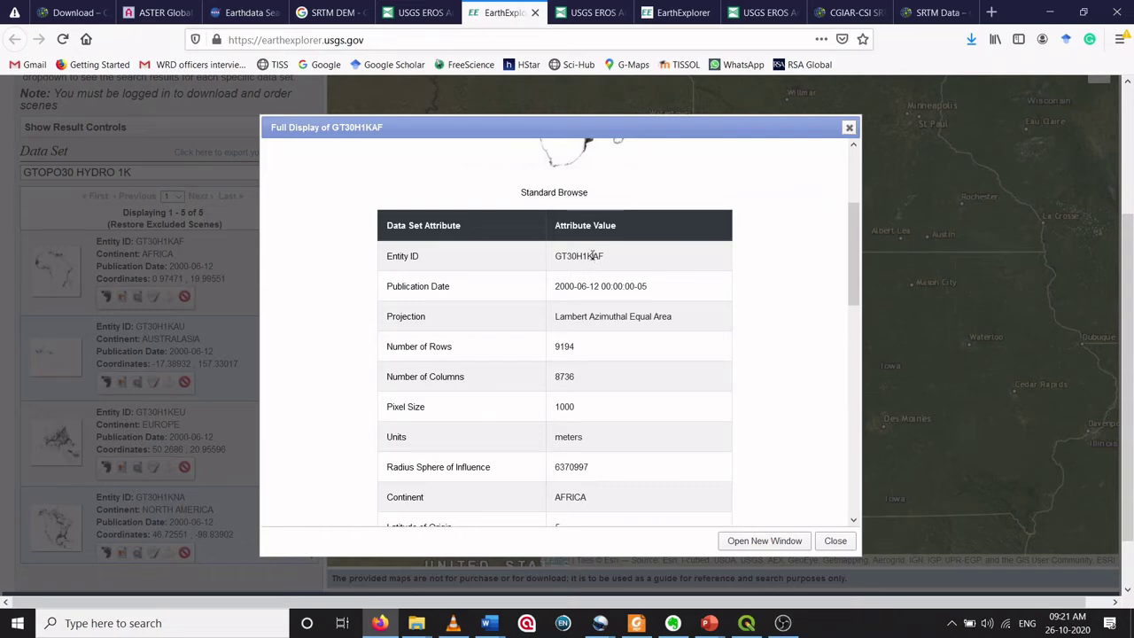
pyautogui.moveTo(592, 256); pyautogui.dragTo(586, 256)
pyautogui.scroll(-3, 618, 451)
pyautogui.scroll(-2, 603, 424)
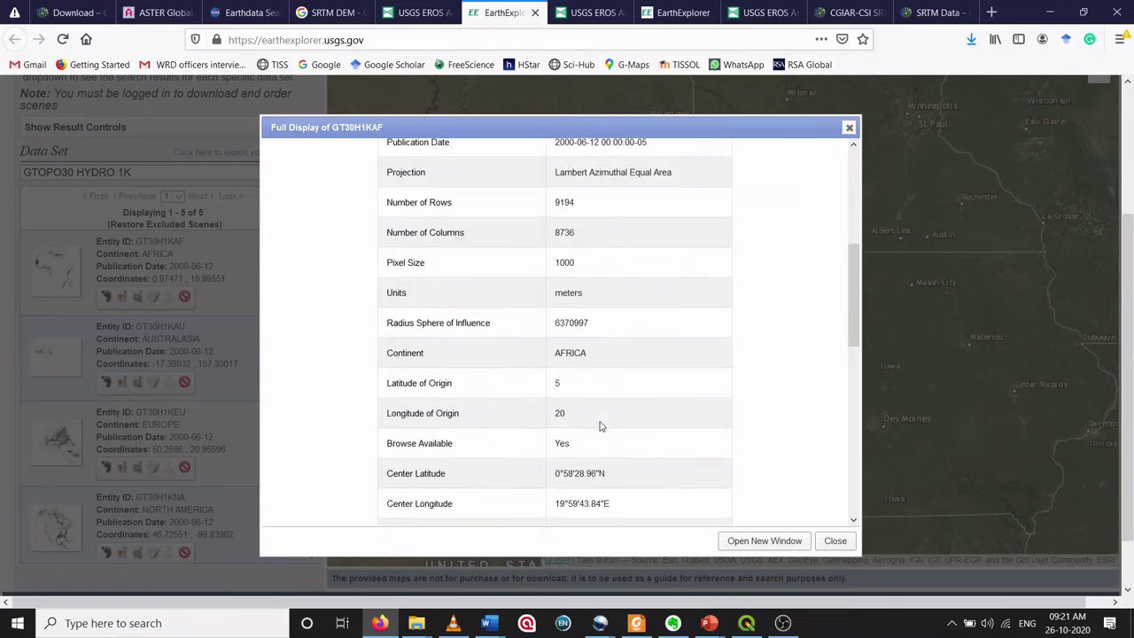
pyautogui.scroll(-2, 601, 426)
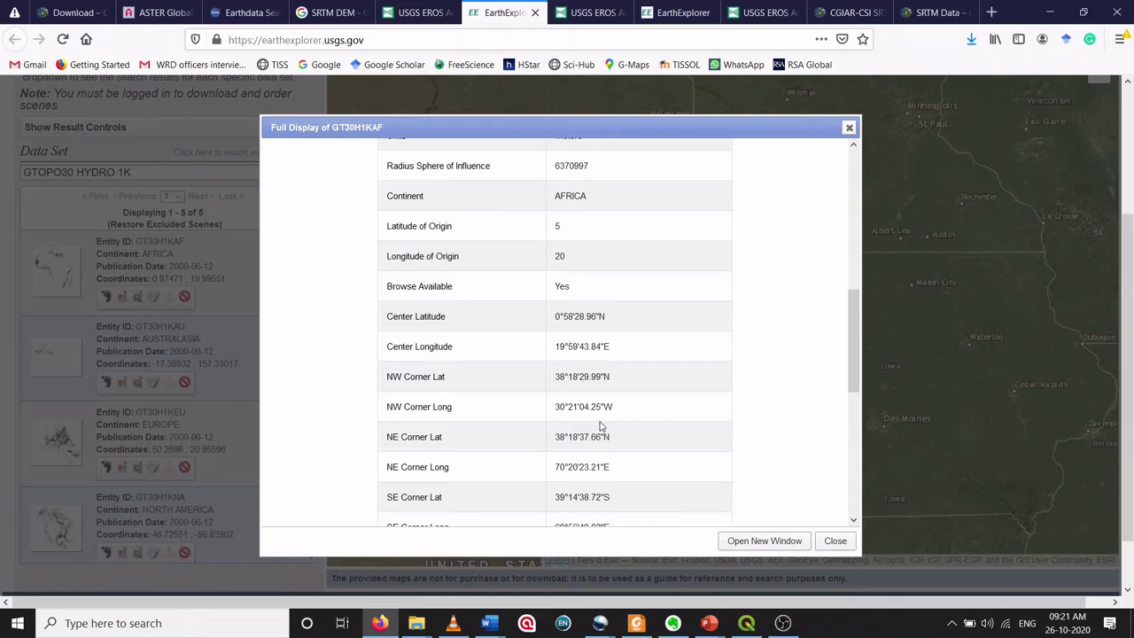
pyautogui.scroll(-2, 600, 427)
pyautogui.scroll(-8, 599, 292)
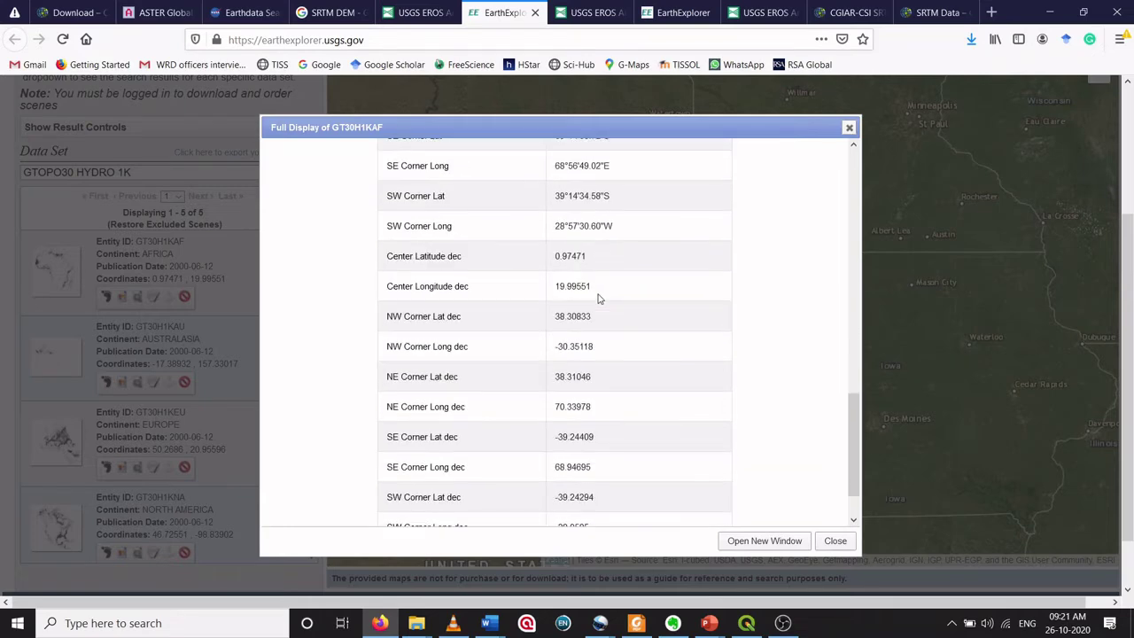
pyautogui.scroll(-2, 599, 298)
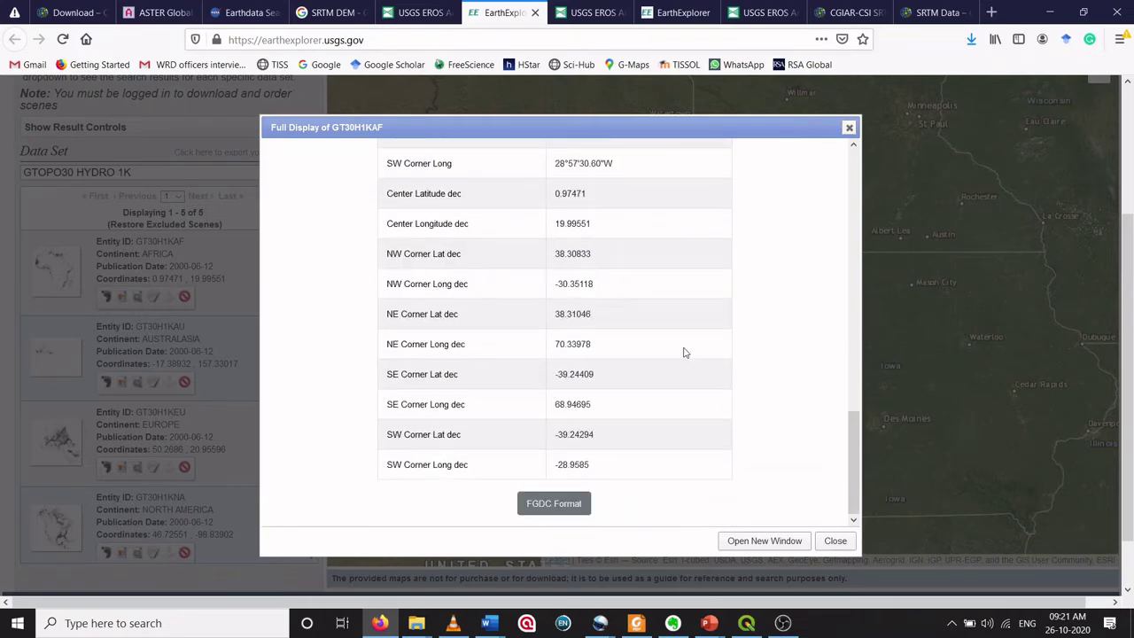
pyautogui.click(835, 541)
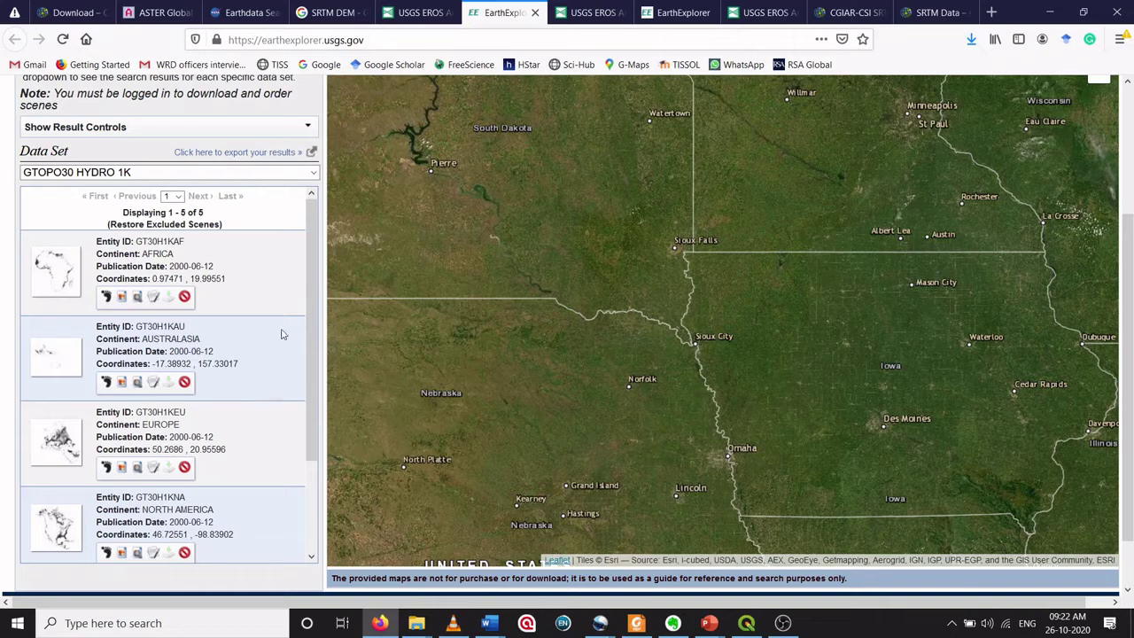
# - Return to the Google results for SRTM DEM, open the SRTM - CGIAR result in a new tab and switch to it
pyautogui.click(330, 13)
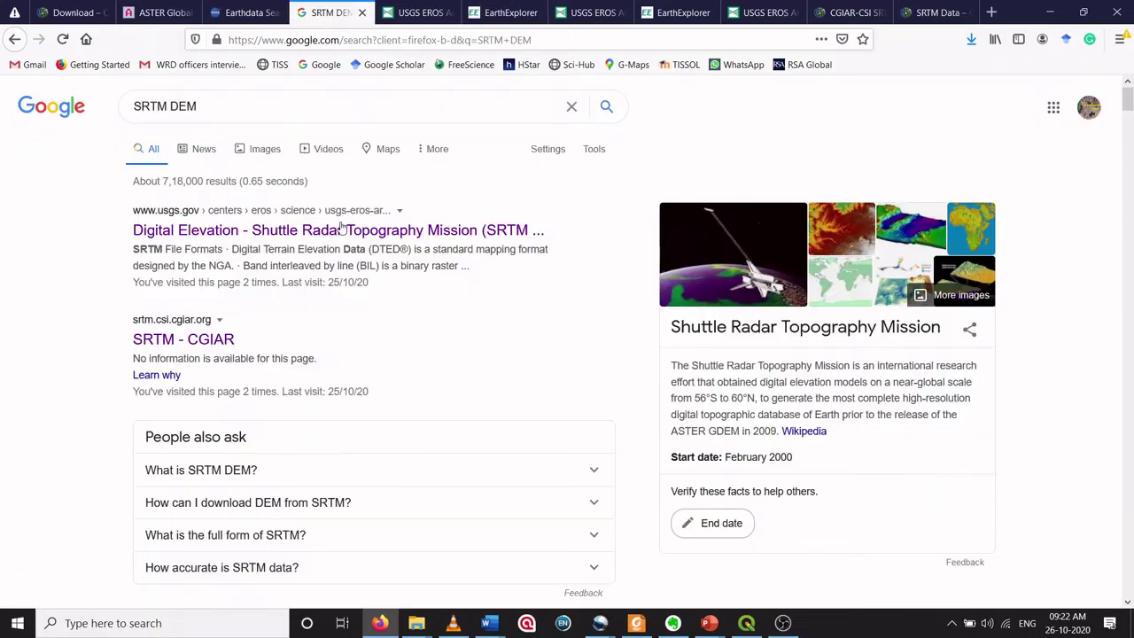
pyautogui.rightClick(209, 348)
pyautogui.click(259, 351)
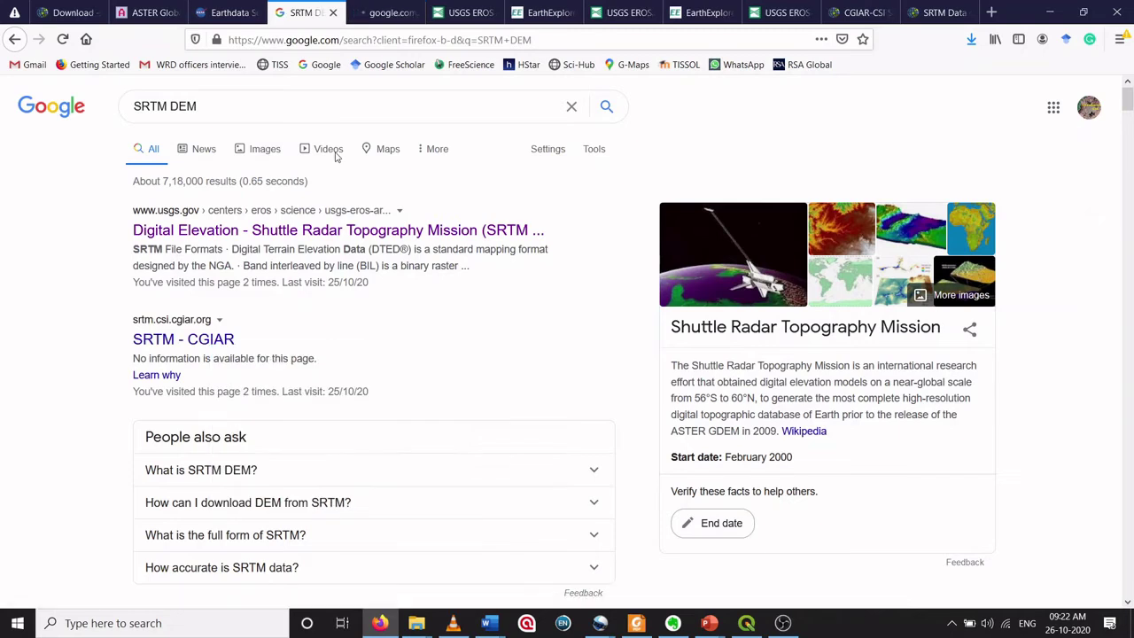
pyautogui.click(379, 14)
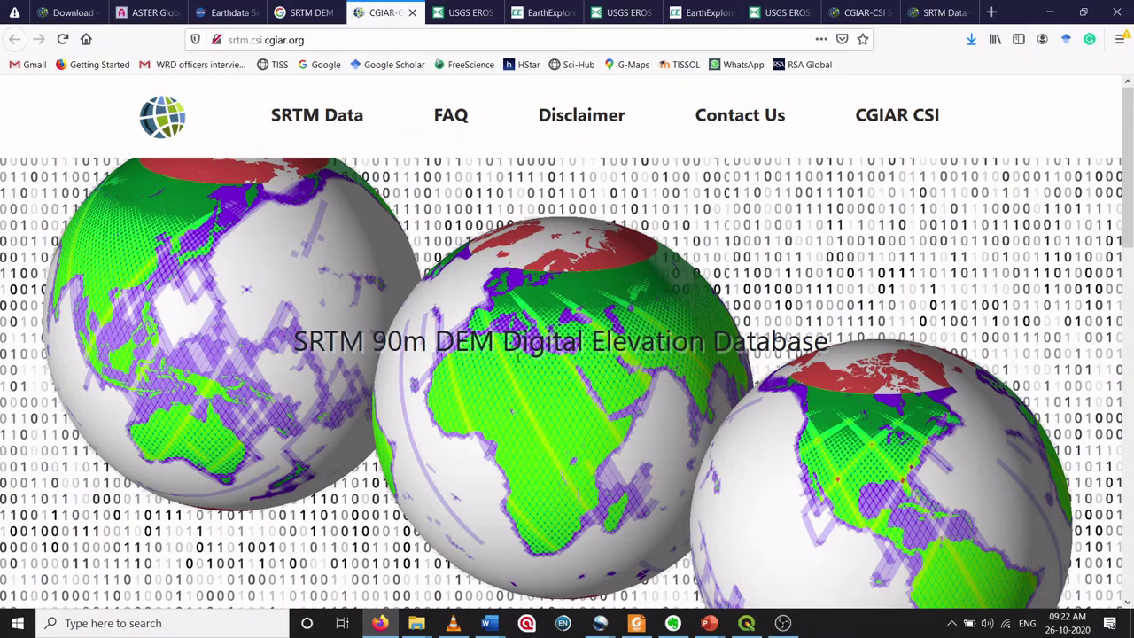
# - Read the SRTM 90m DEM Digital Elevation Database description on the CGIAR-CSI home page and open its SRTM Data page
pyautogui.scroll(-3, 518, 355)
pyautogui.scroll(-3, 518, 361)
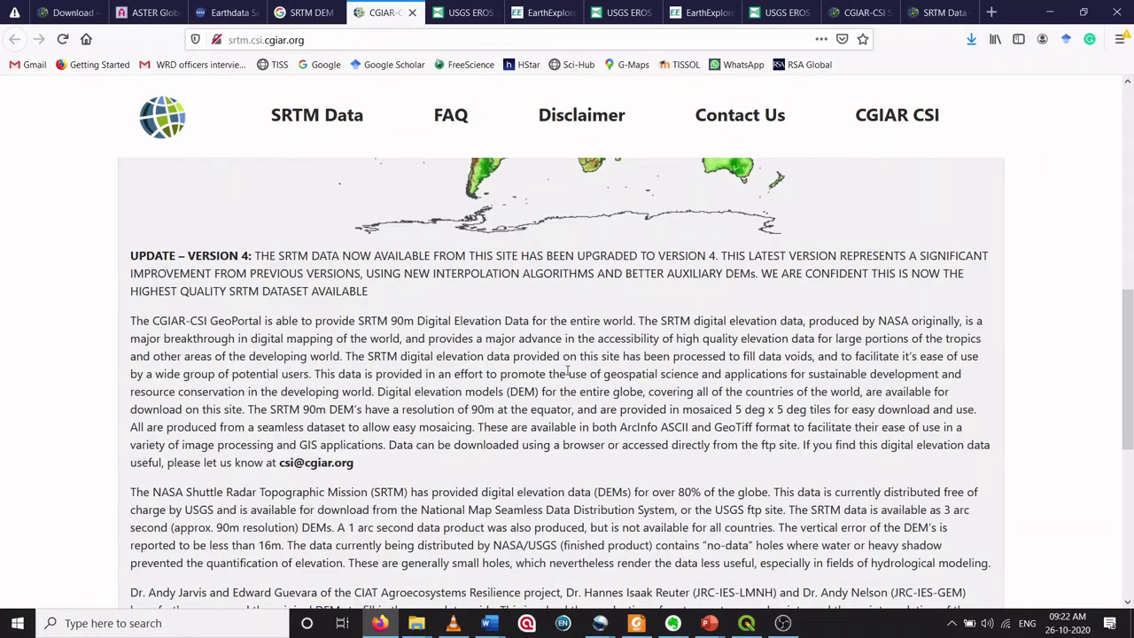
pyautogui.scroll(-1, 567, 372)
pyautogui.scroll(-3, 568, 372)
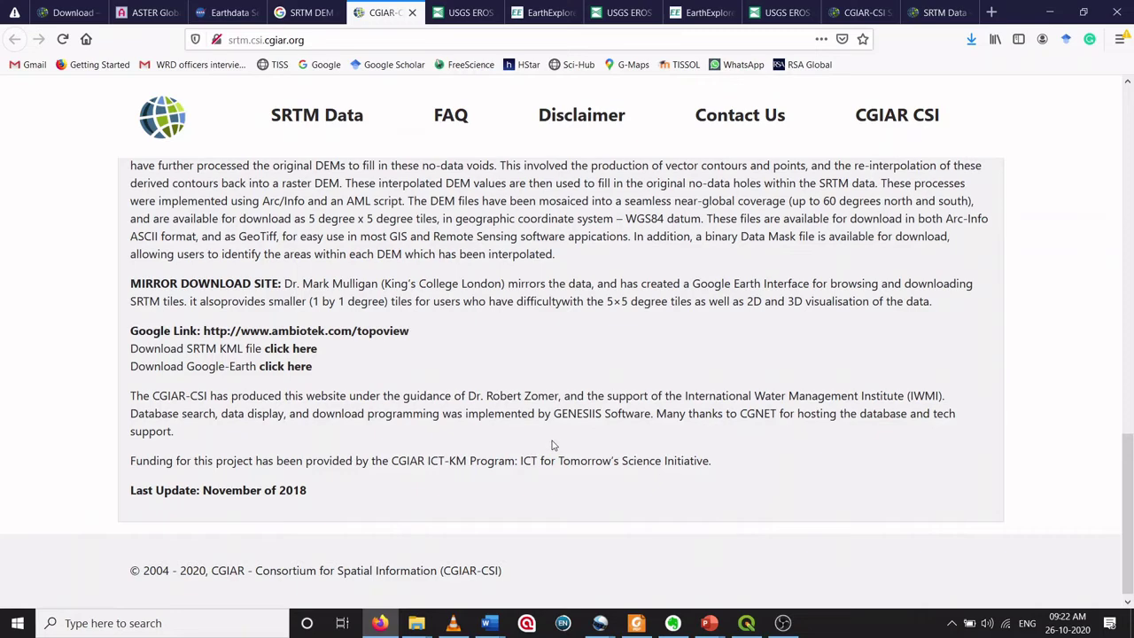
pyautogui.scroll(5, 552, 445)
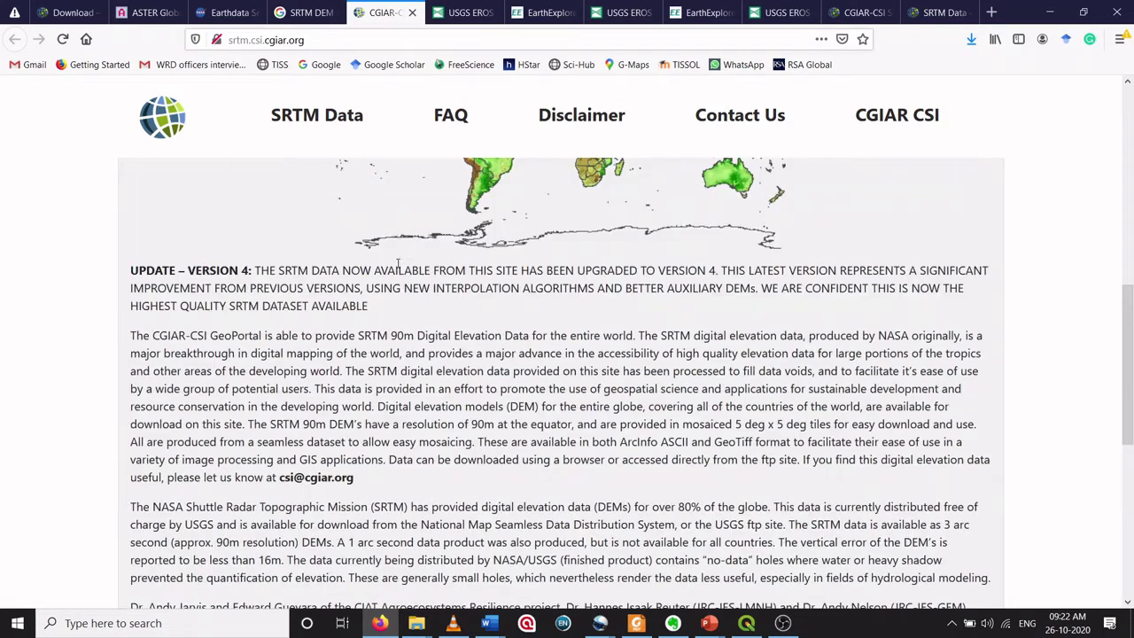
pyautogui.click(316, 120)
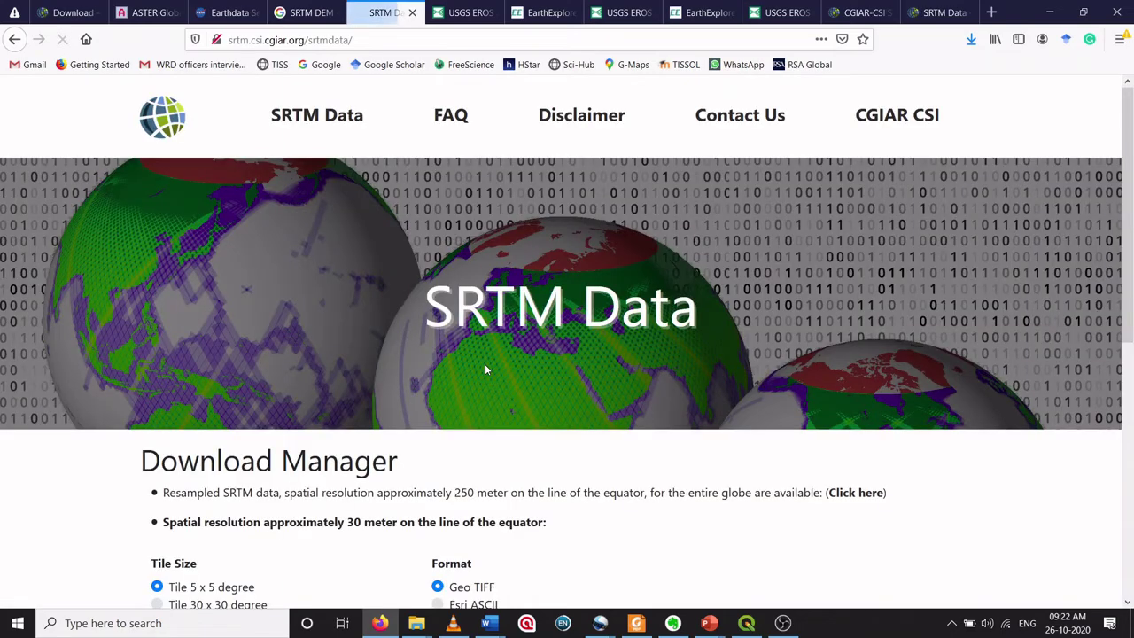
# - Examine the Download Manager's tile size and format options and the coverage of its world tile map
pyautogui.scroll(-1, 485, 370)
pyautogui.scroll(-2, 484, 370)
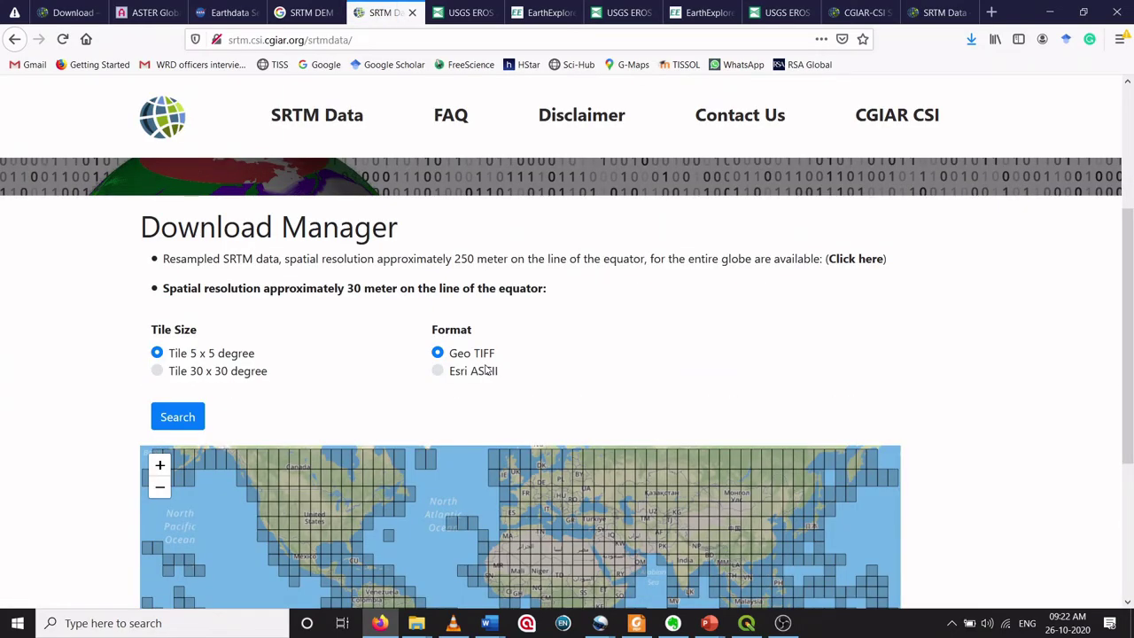
pyautogui.scroll(-2, 485, 370)
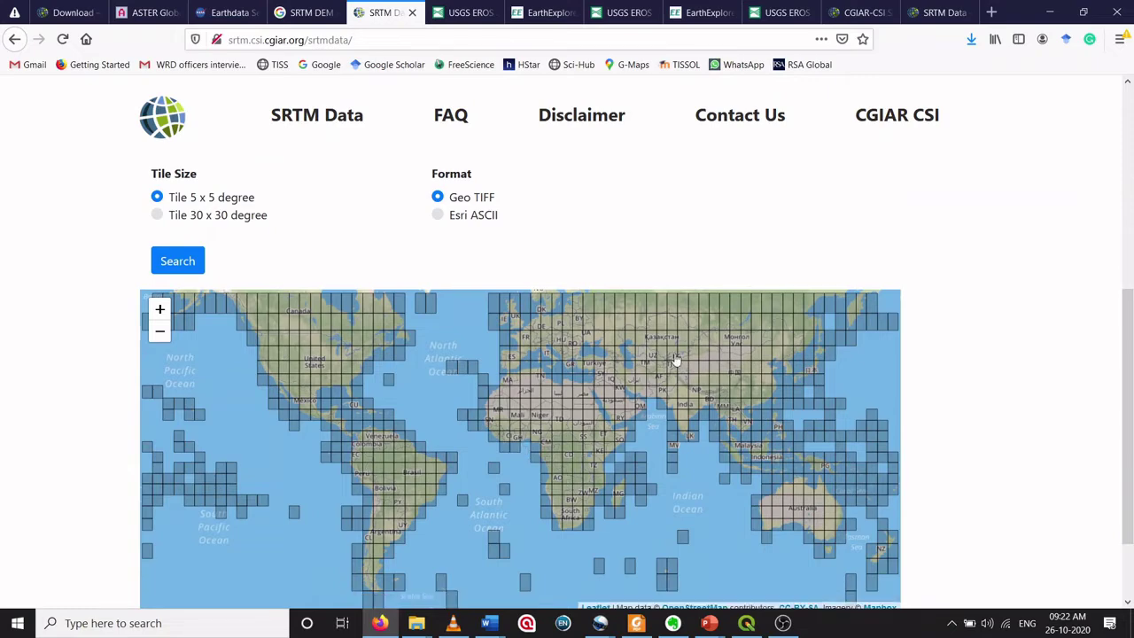
pyautogui.scroll(-1, 602, 447)
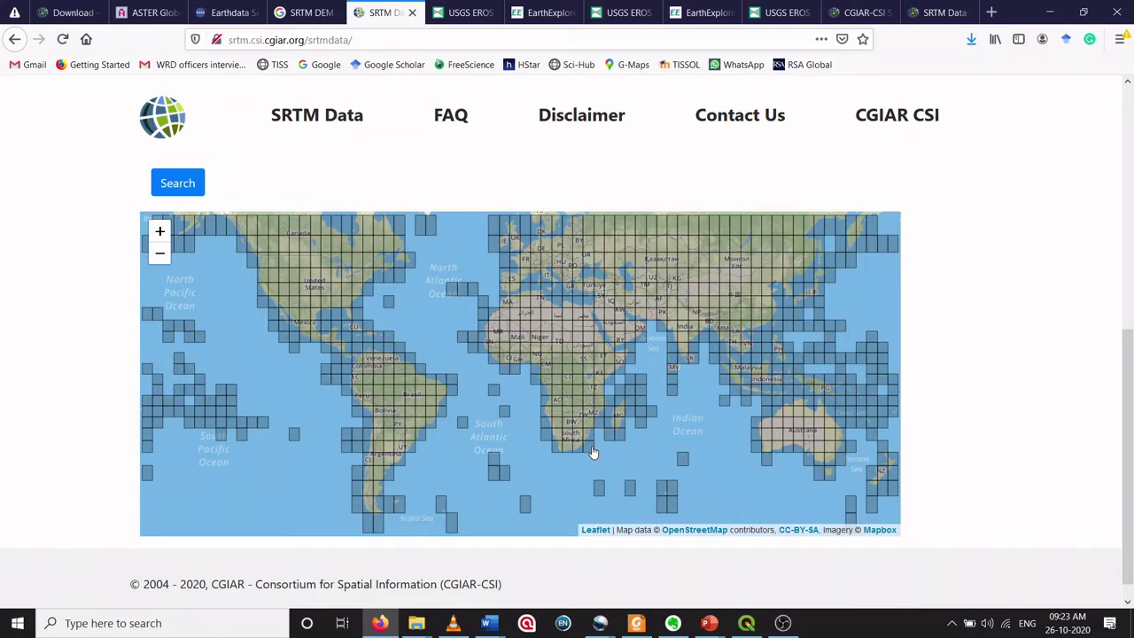
pyautogui.scroll(2, 596, 454)
pyautogui.scroll(-1, 603, 456)
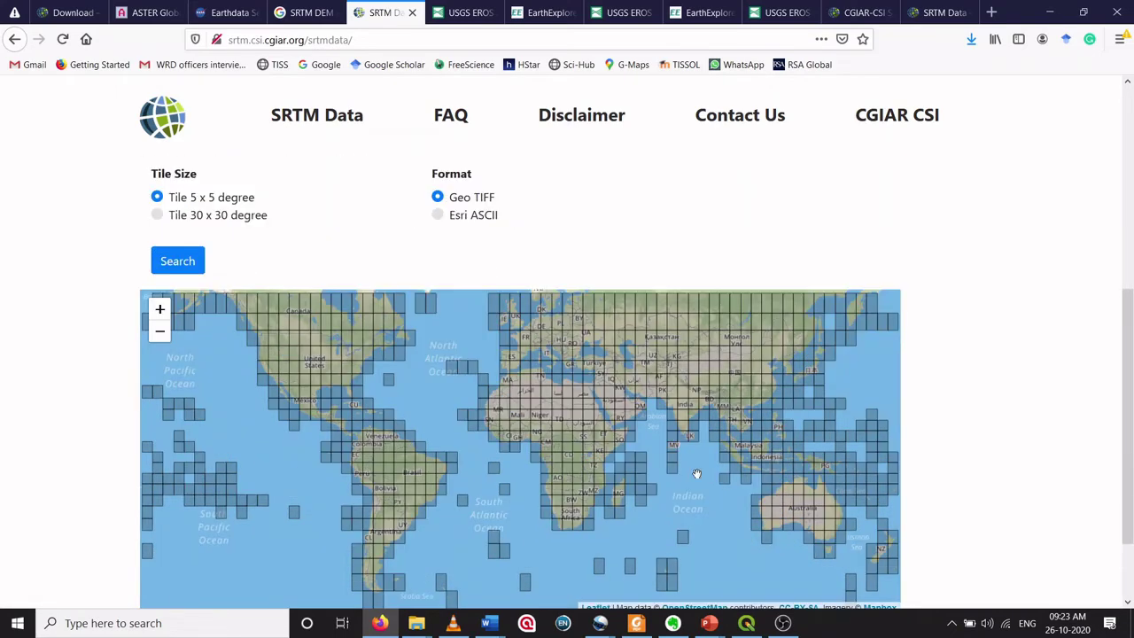
pyautogui.scroll(1, 696, 474)
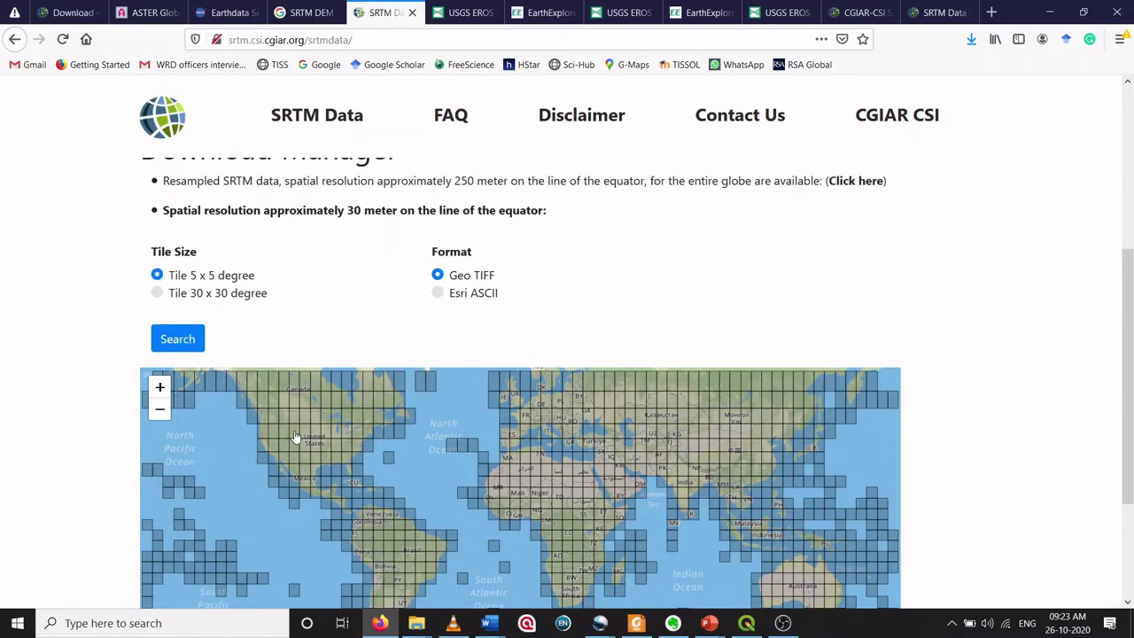
# - Select two vertically adjoining 5 x 5 degree tiles over India on the tile map and search for their Geo TIFF data
pyautogui.click(158, 388)
pyautogui.moveTo(665, 549); pyautogui.dragTo(567, 516)
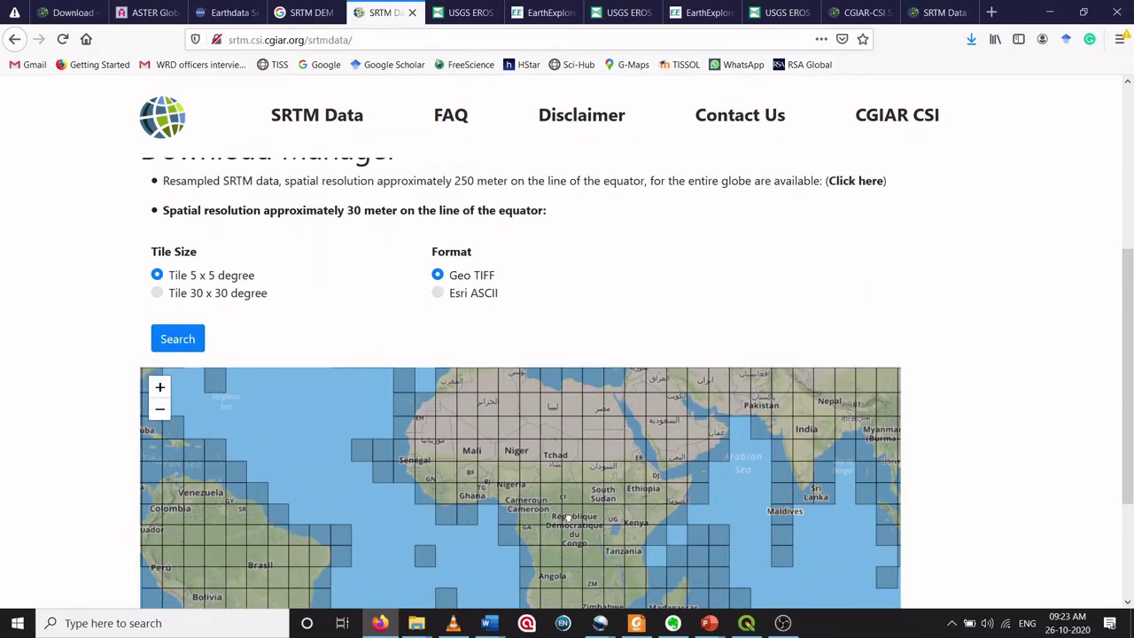
pyautogui.moveTo(808, 432); pyautogui.dragTo(600, 430)
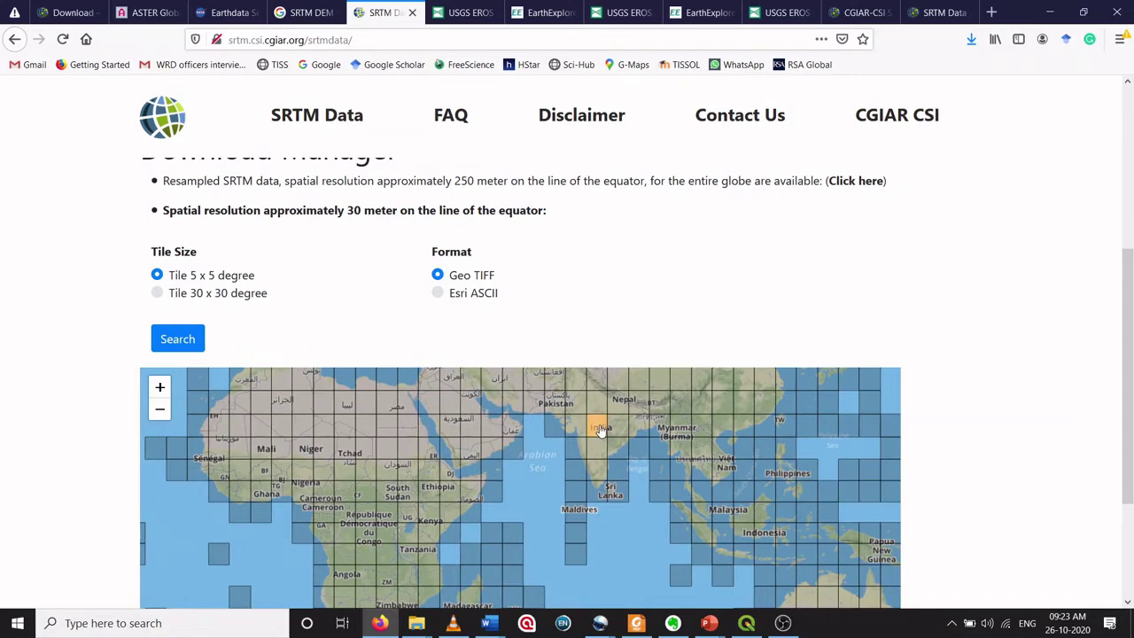
pyautogui.scroll(-1, 609, 382)
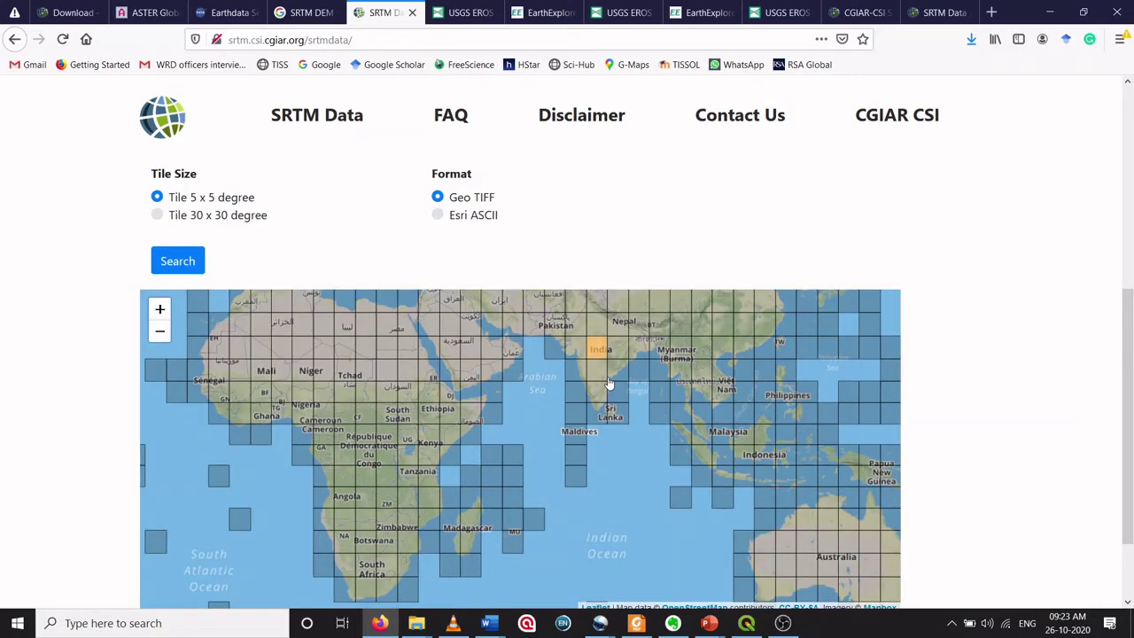
pyautogui.moveTo(1129, 335); pyautogui.dragTo(1131, 359)
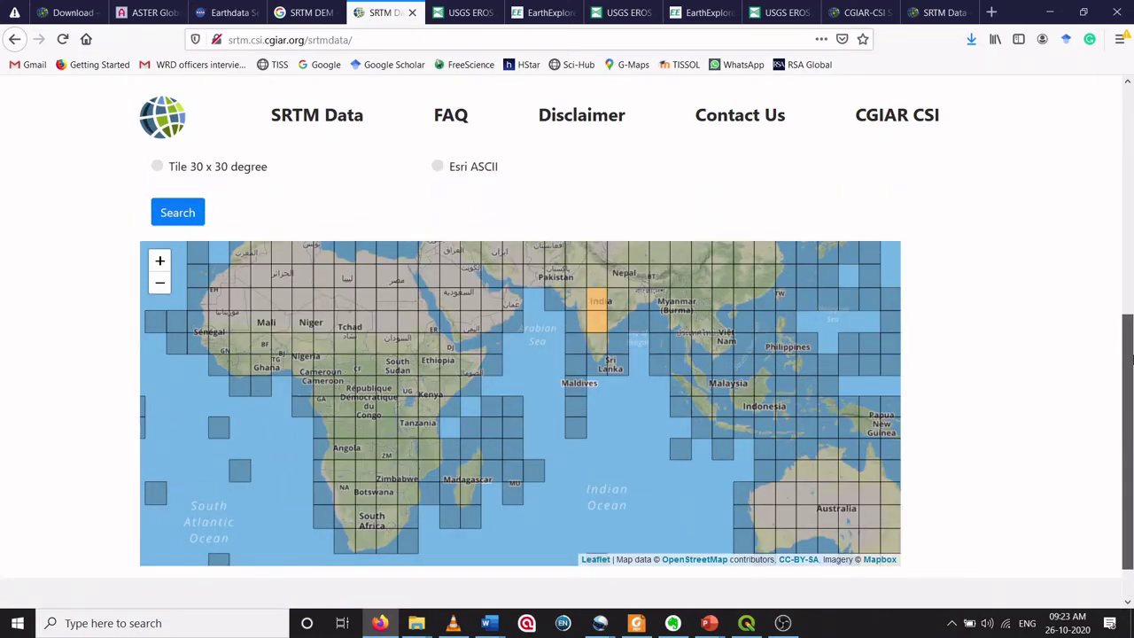
pyautogui.scroll(2, 253, 221)
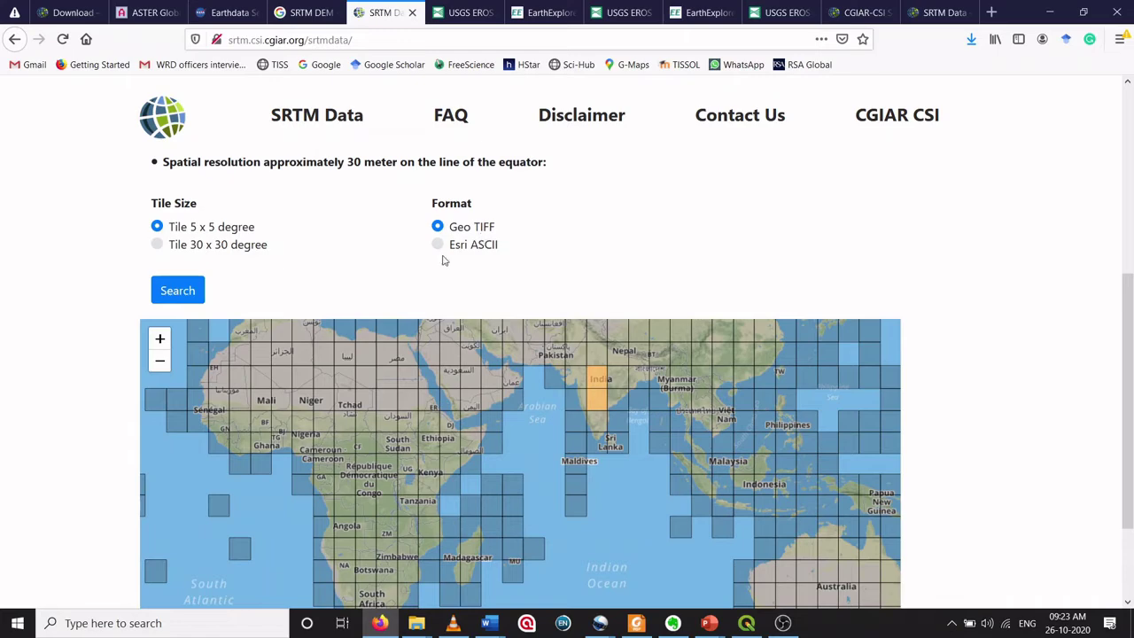
pyautogui.click(179, 291)
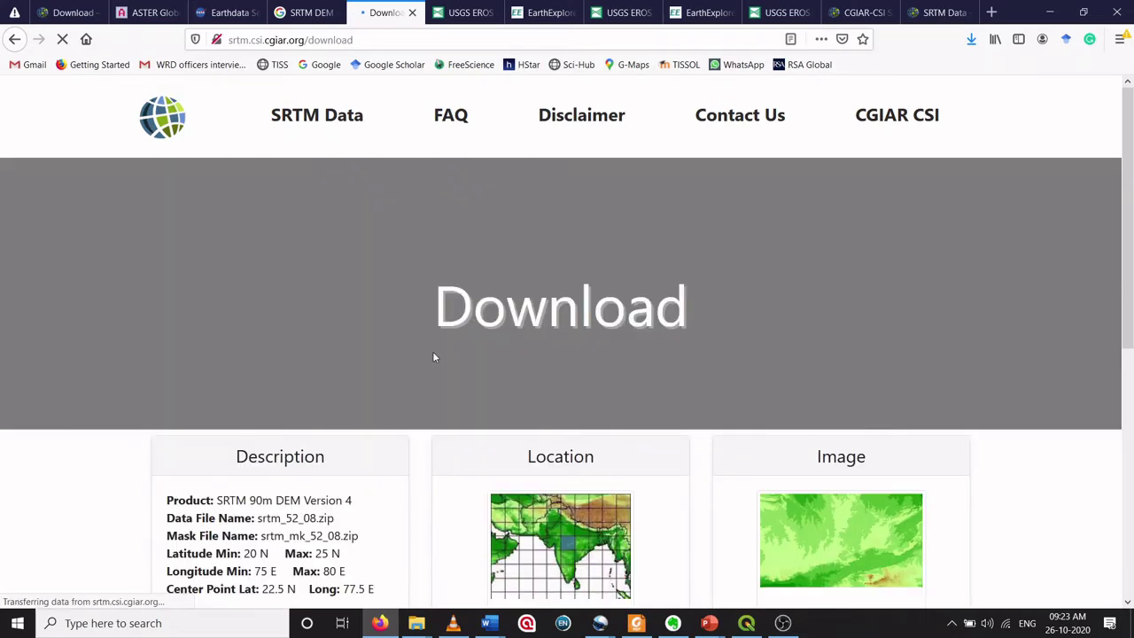
# - Examine the description, location and image of the two found tiles, srtm_52_08.zip and srtm_52_09.zip
pyautogui.scroll(-3, 434, 357)
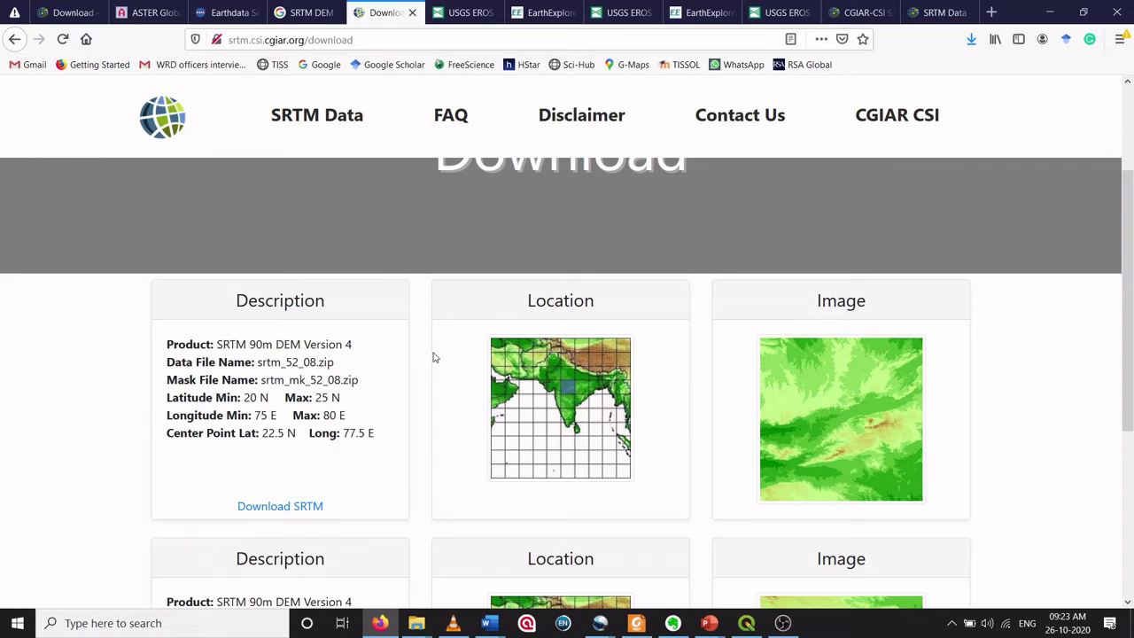
pyautogui.scroll(-2, 434, 357)
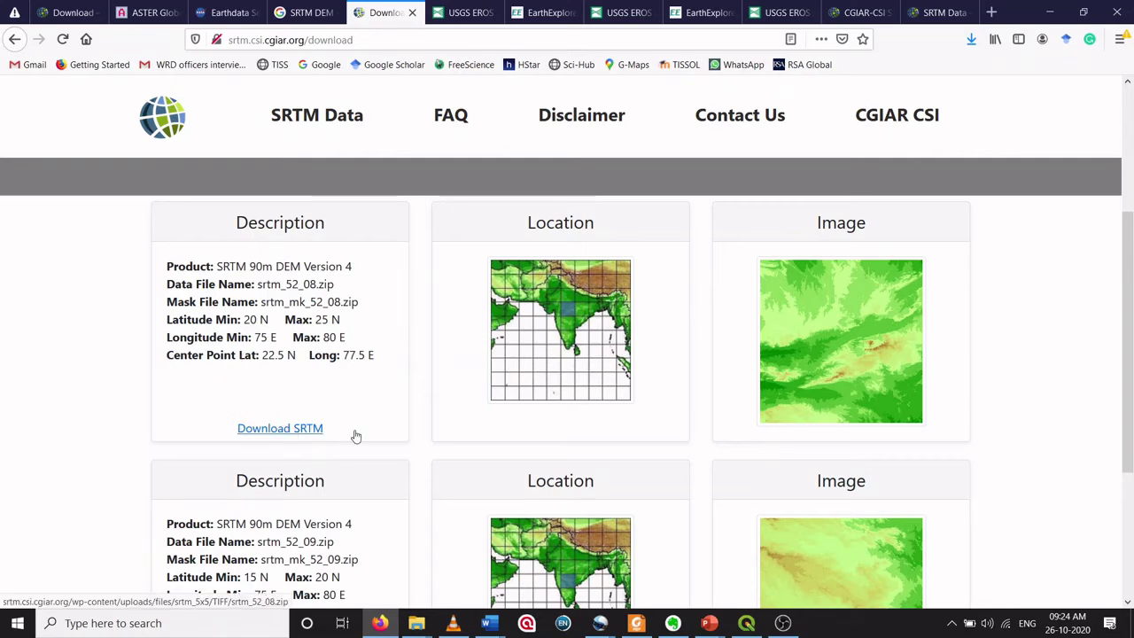
pyautogui.scroll(-1, 501, 419)
pyautogui.scroll(-3, 501, 419)
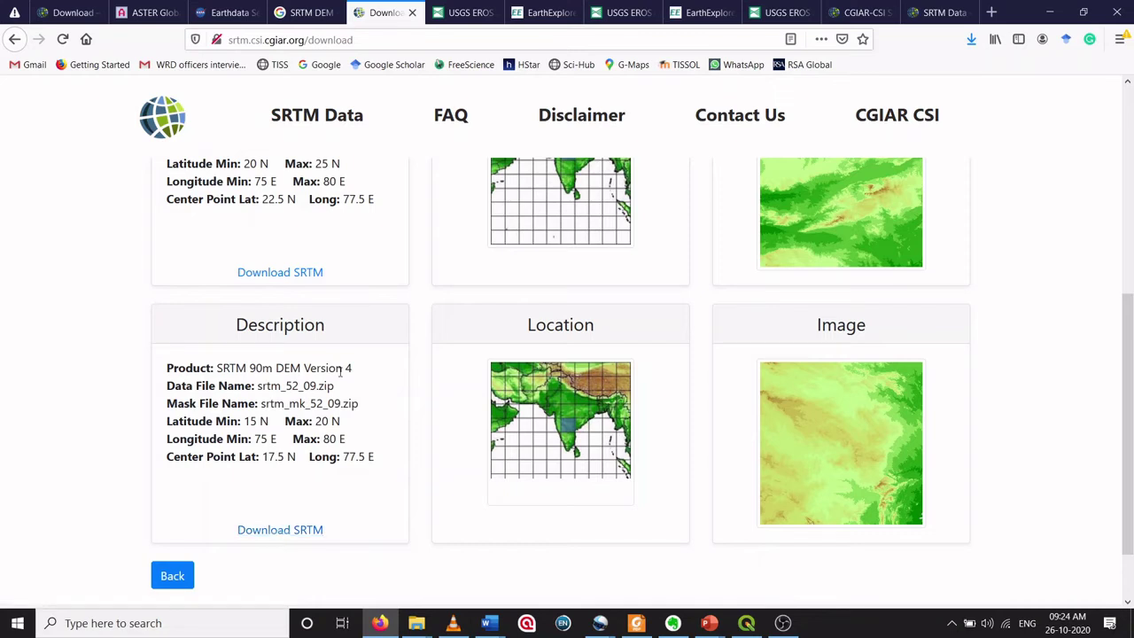
pyautogui.scroll(2, 340, 372)
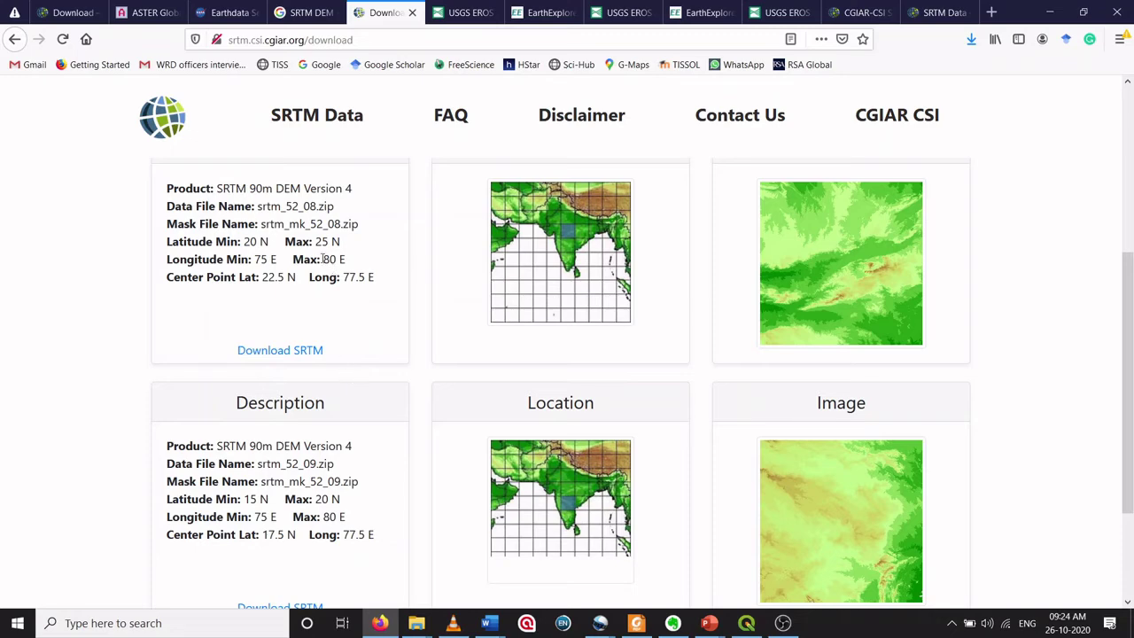
# - Switch to the ASTER Global Digital Elevation Map Announcement, read it and follow its NASA Earthdata download link
pyautogui.click(152, 14)
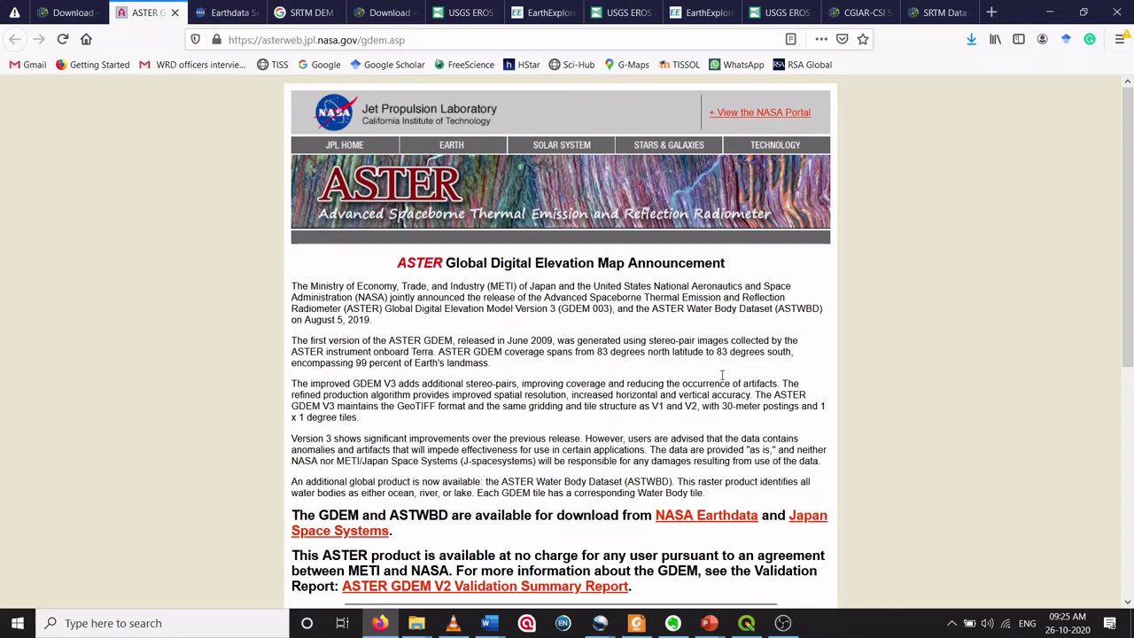
pyautogui.scroll(-2, 709, 435)
pyautogui.scroll(-2, 645, 432)
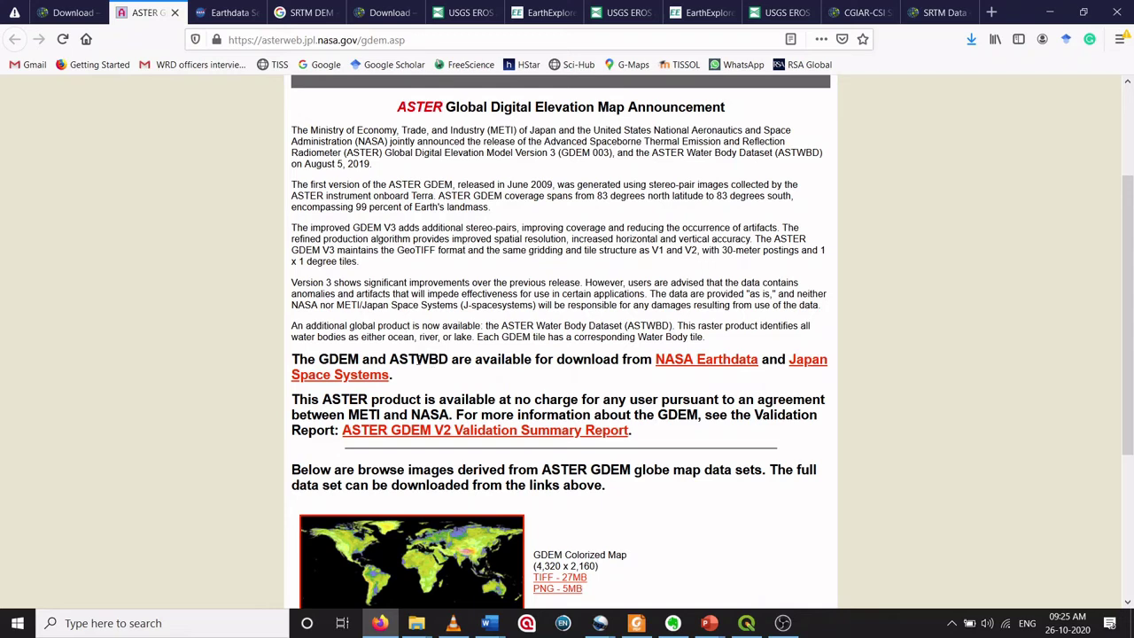
pyautogui.click(714, 365)
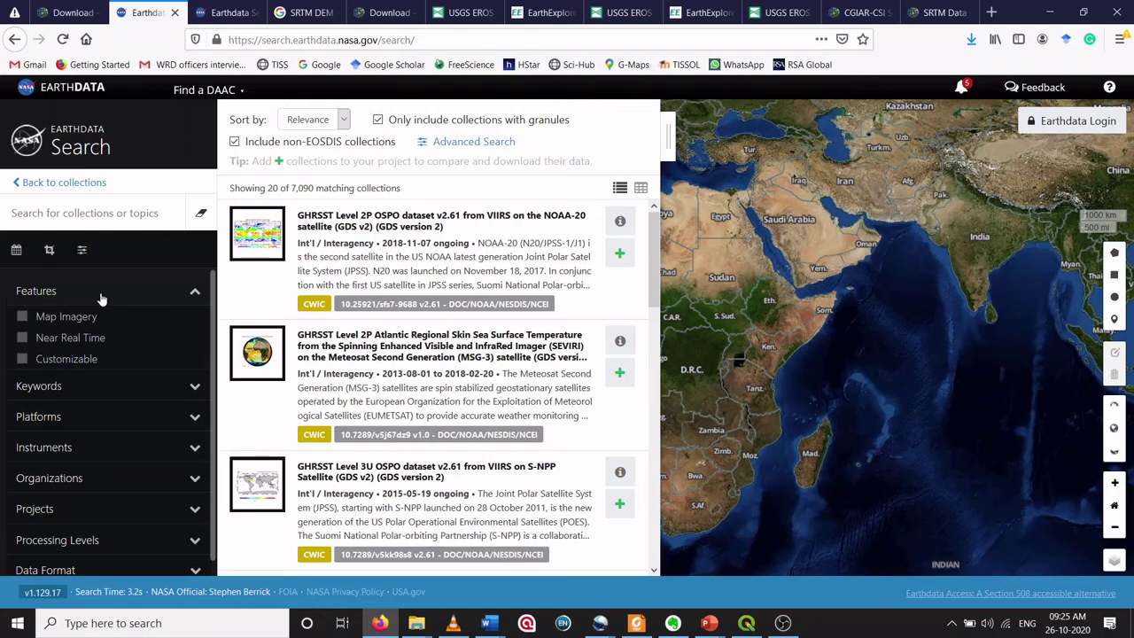
# - Examine the keyword and platform filters available for narrowing the Earthdata collections
pyautogui.scroll(-1, 71, 306)
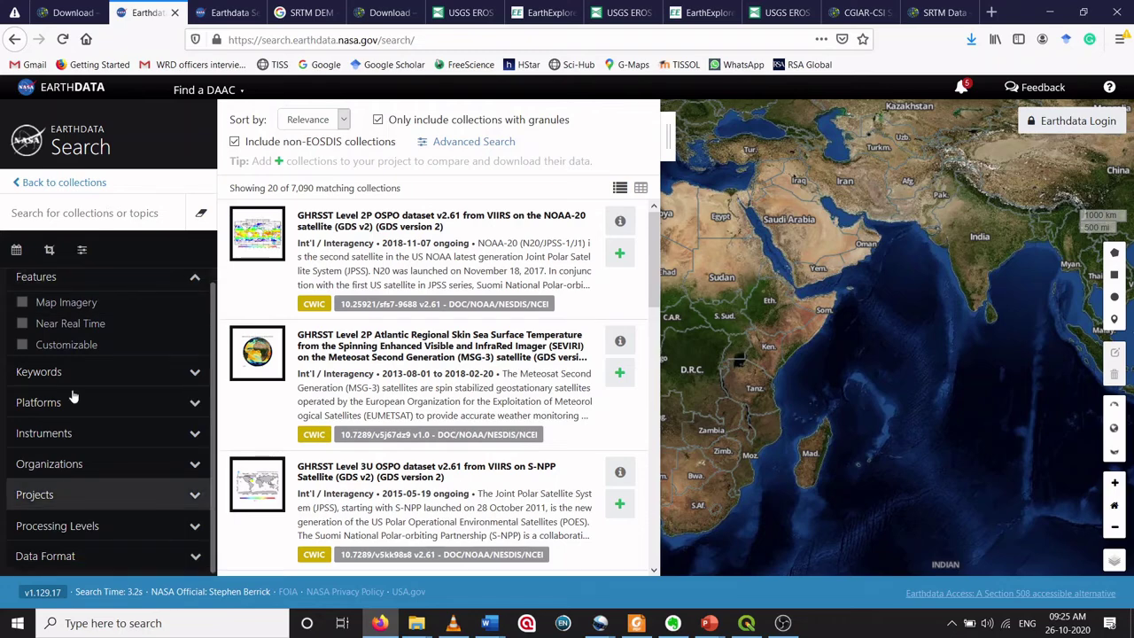
pyautogui.click(188, 377)
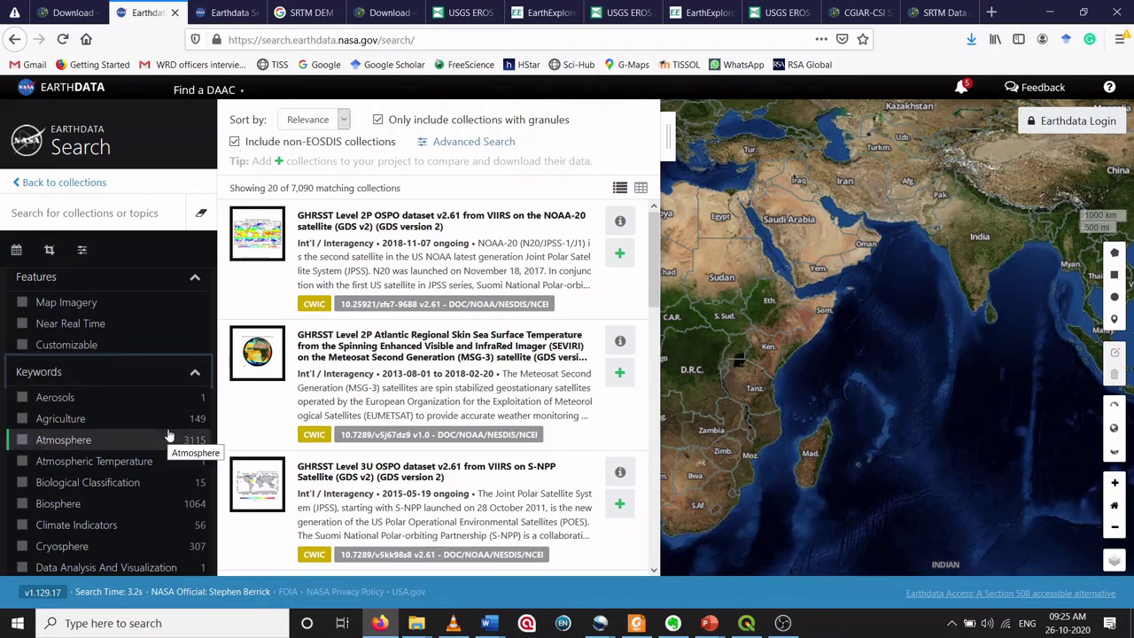
pyautogui.moveTo(215, 365); pyautogui.dragTo(215, 547)
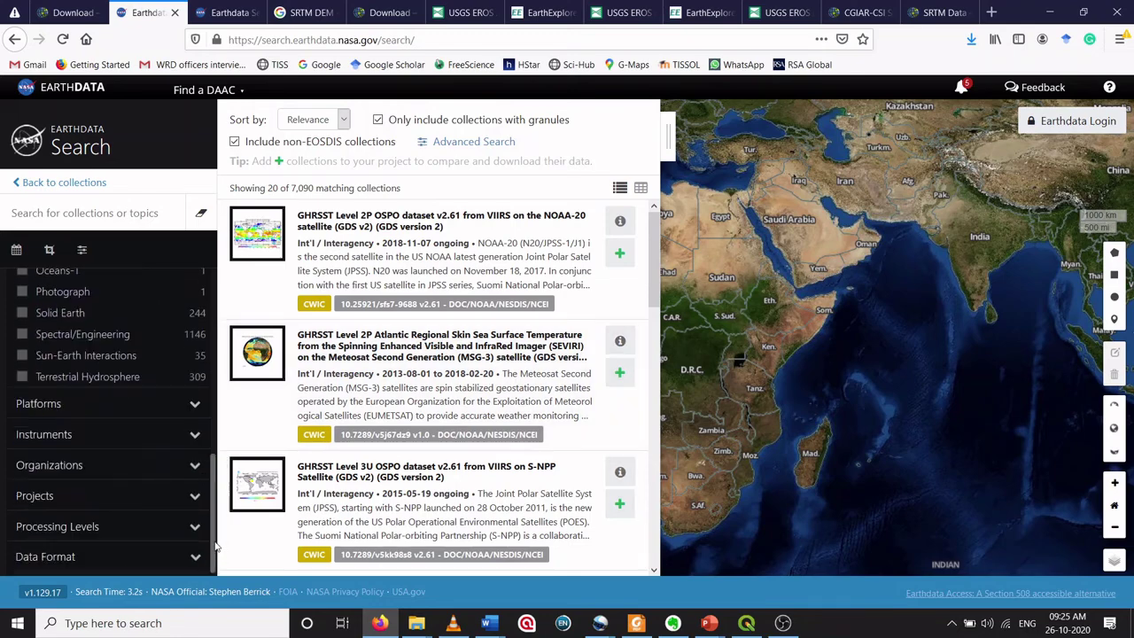
pyautogui.click(193, 406)
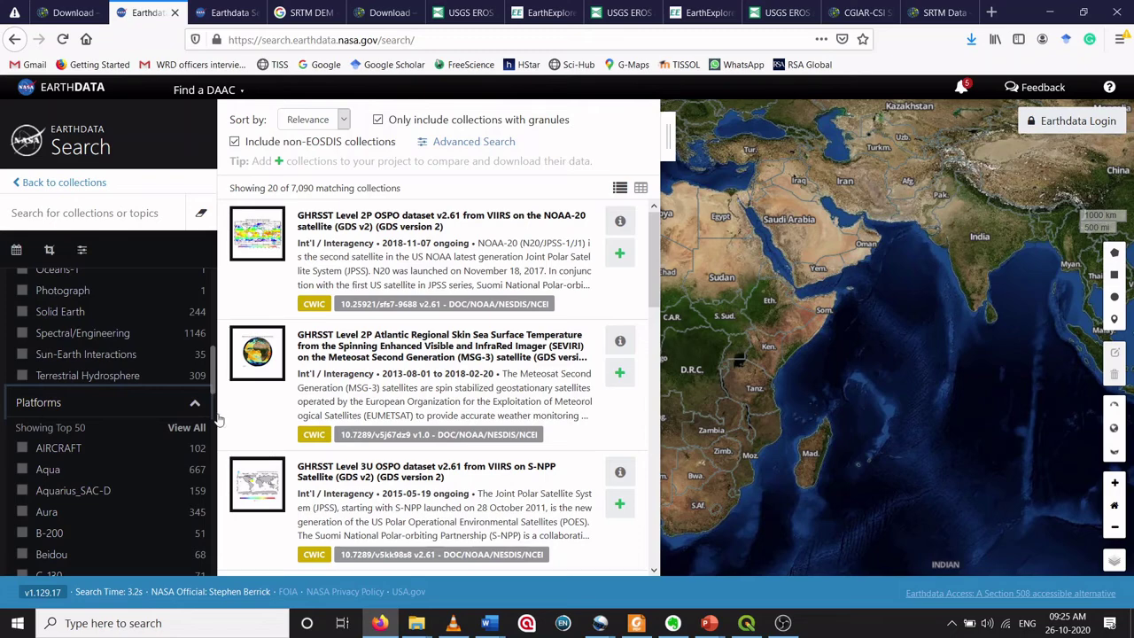
pyautogui.scroll(-5, 212, 425)
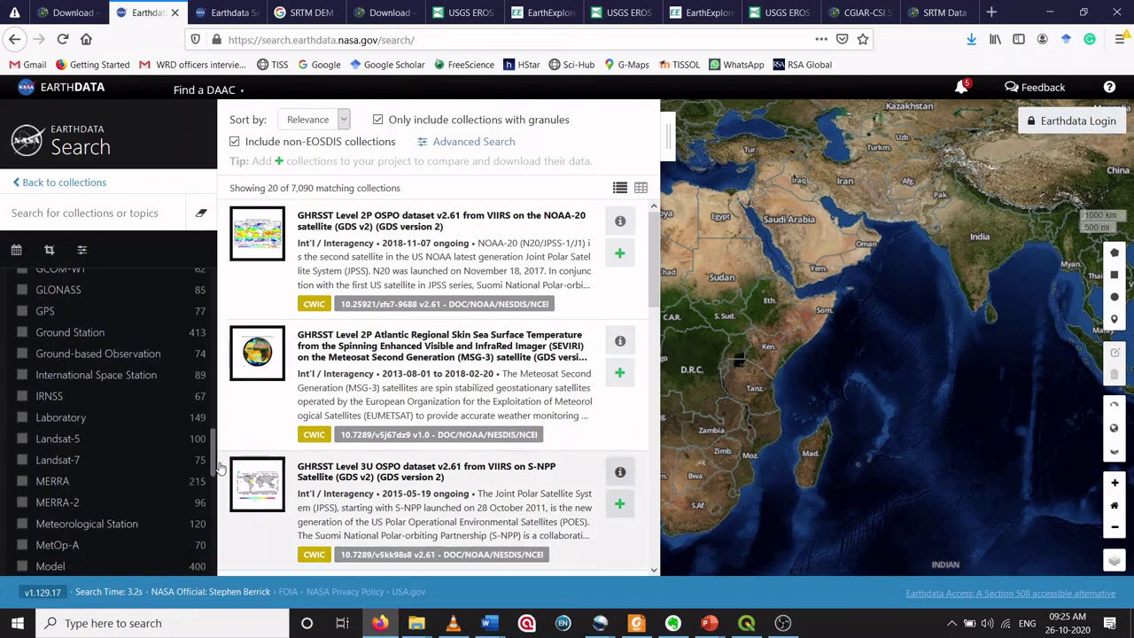
pyautogui.moveTo(219, 469); pyautogui.dragTo(217, 572)
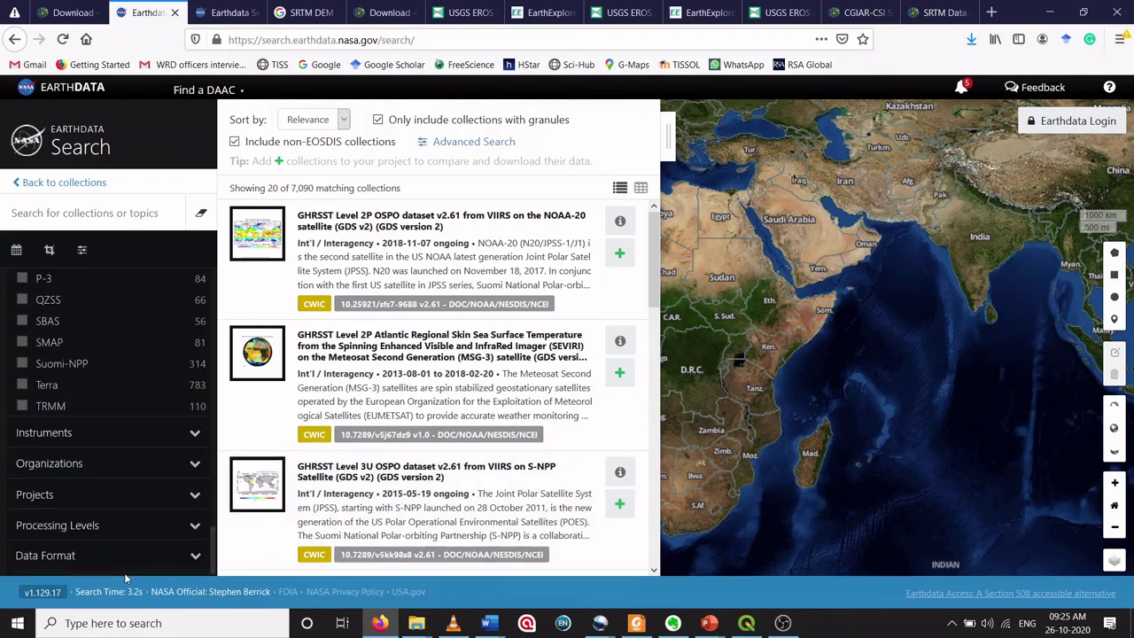
pyautogui.scroll(3, 154, 497)
pyautogui.scroll(10, 153, 497)
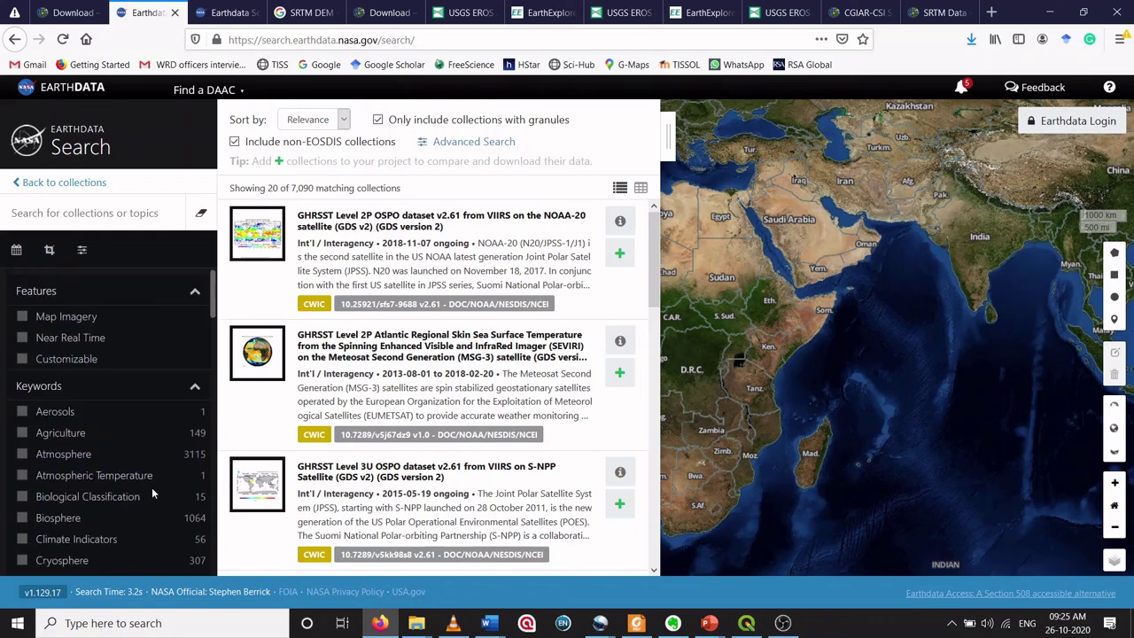
# - Search the collections for ASTER and filter them by the organization Advanced Spaceborne Thermal Emission and Reflection Radiometer (ASTER)
pyautogui.click(69, 212)
pyautogui.write('AS')
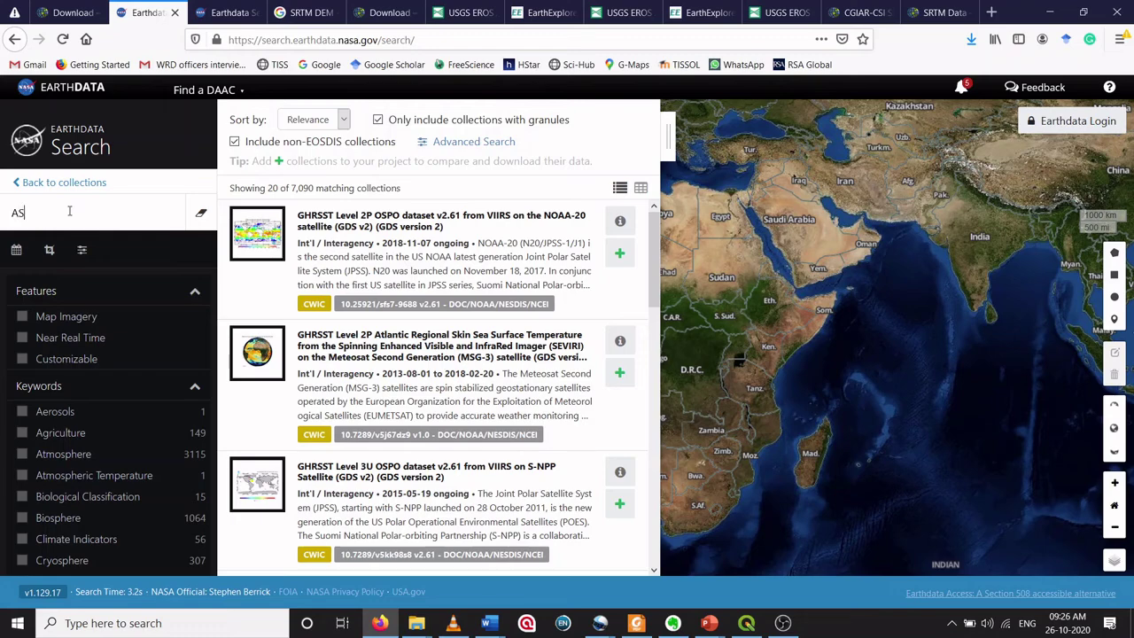
pyautogui.write('TER')
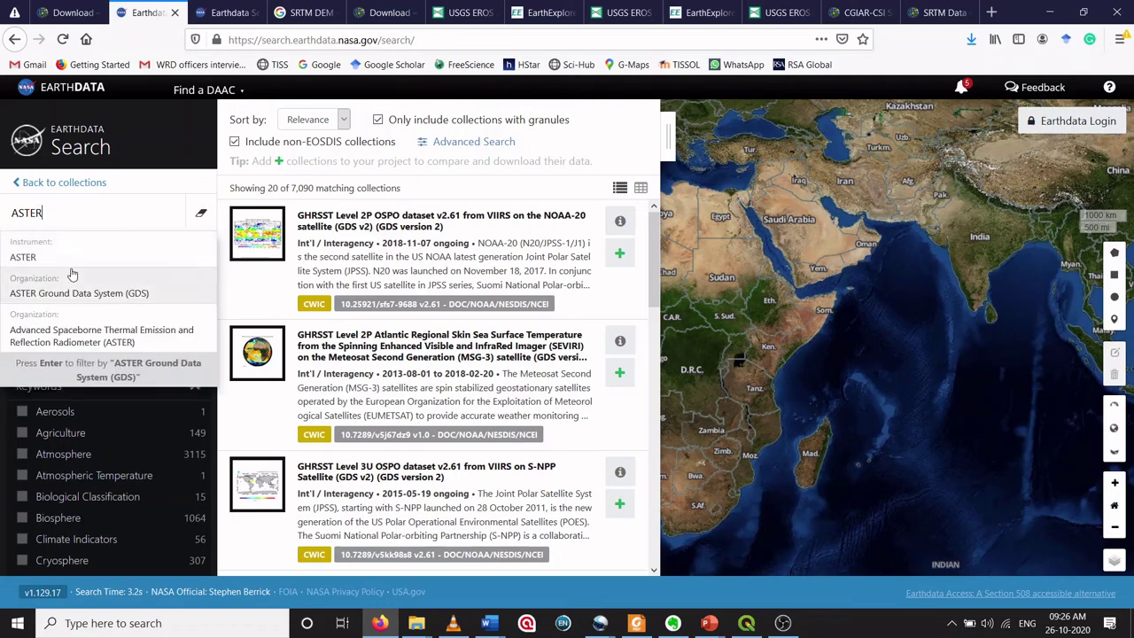
pyautogui.click(82, 334)
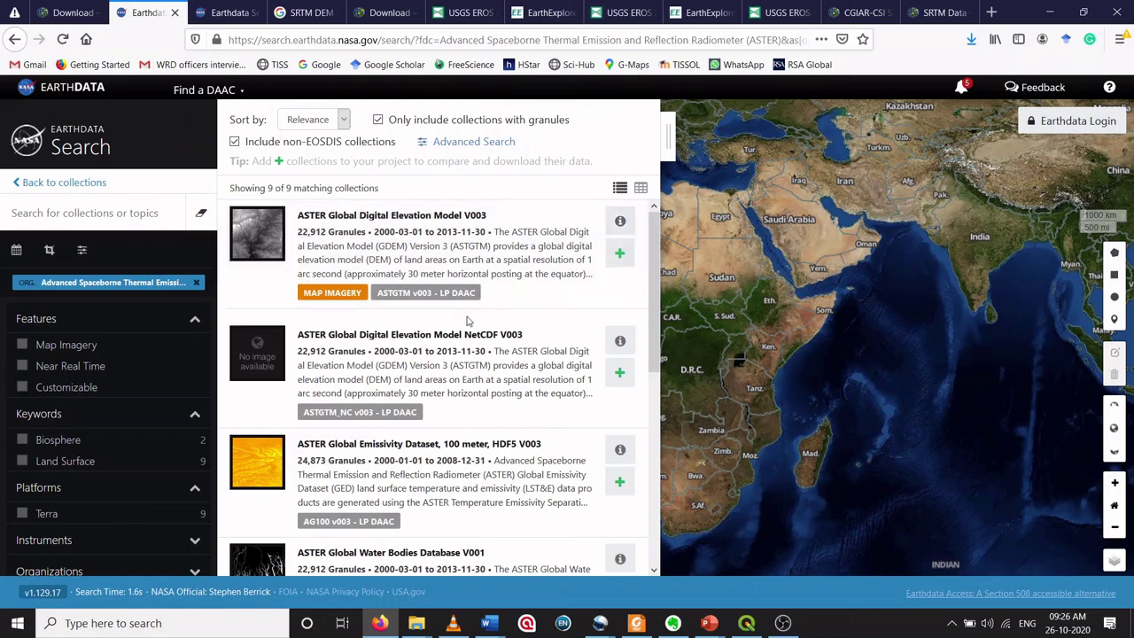
pyautogui.moveTo(343, 303)
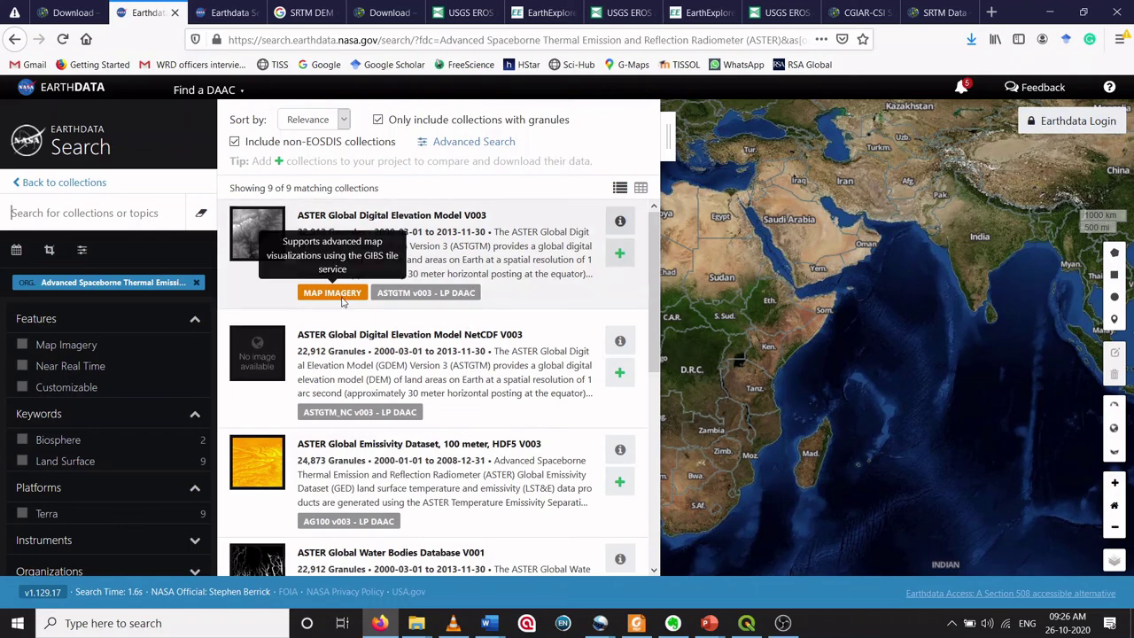